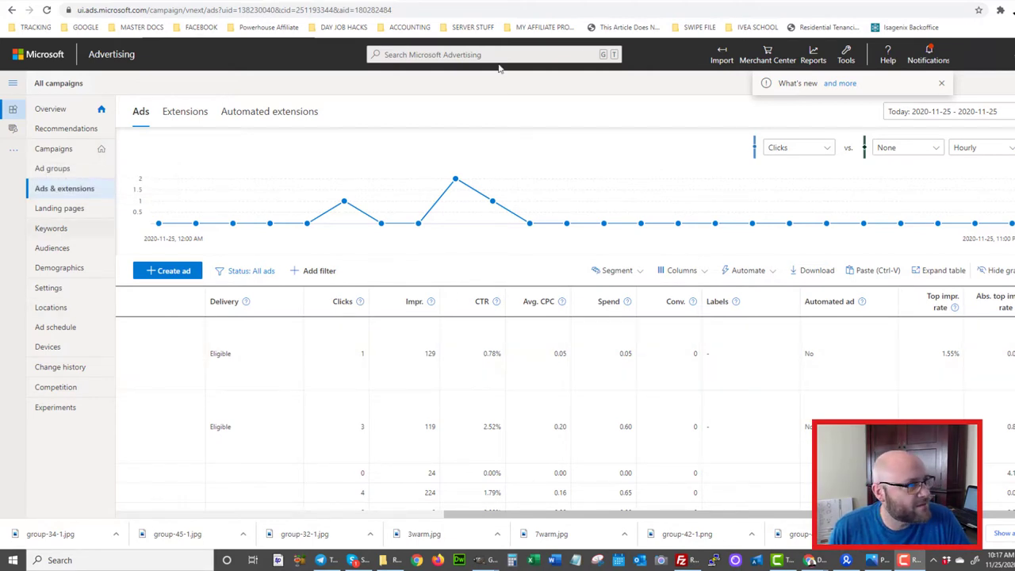
Open the UET tags and copy the full tracking code of the Standard Tag.
left_click(847, 62)
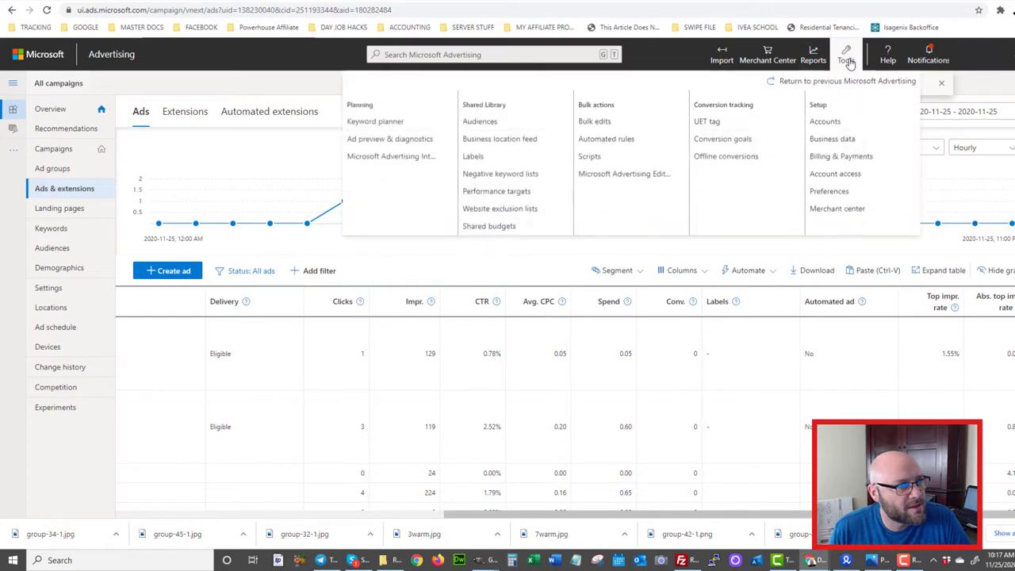
left_click(706, 125)
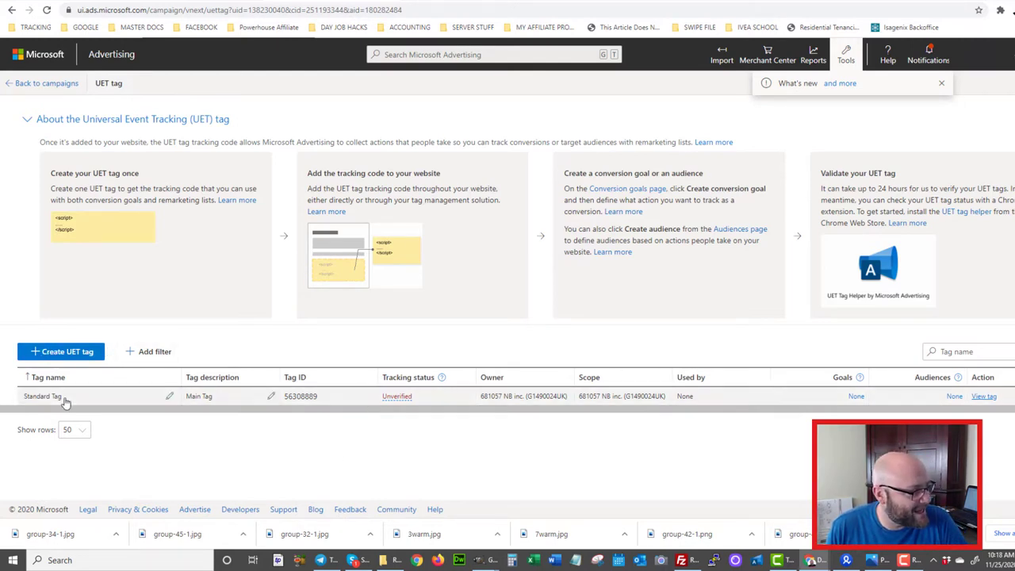
left_click(983, 396)
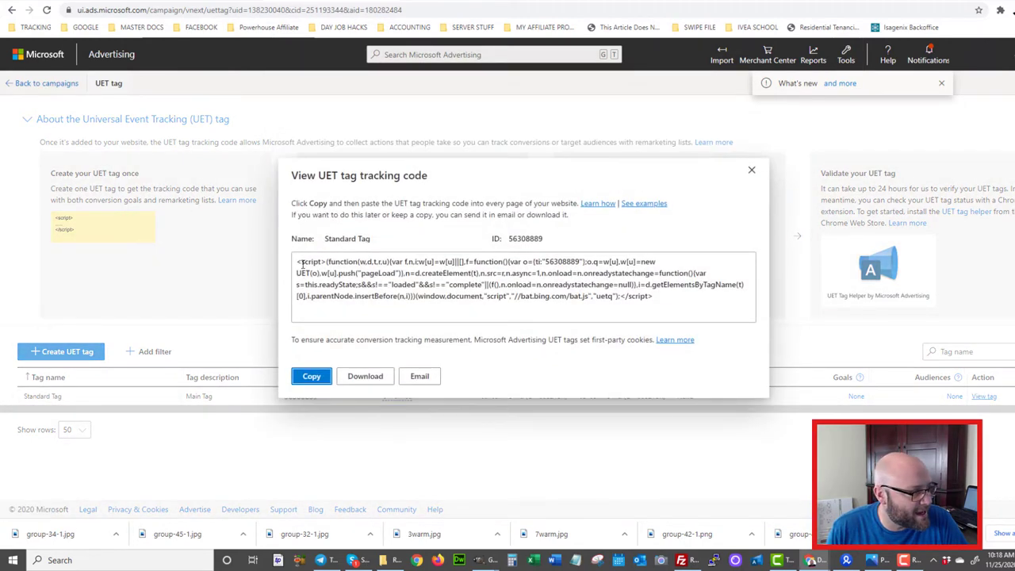
left_click_drag(293, 261, 687, 312)
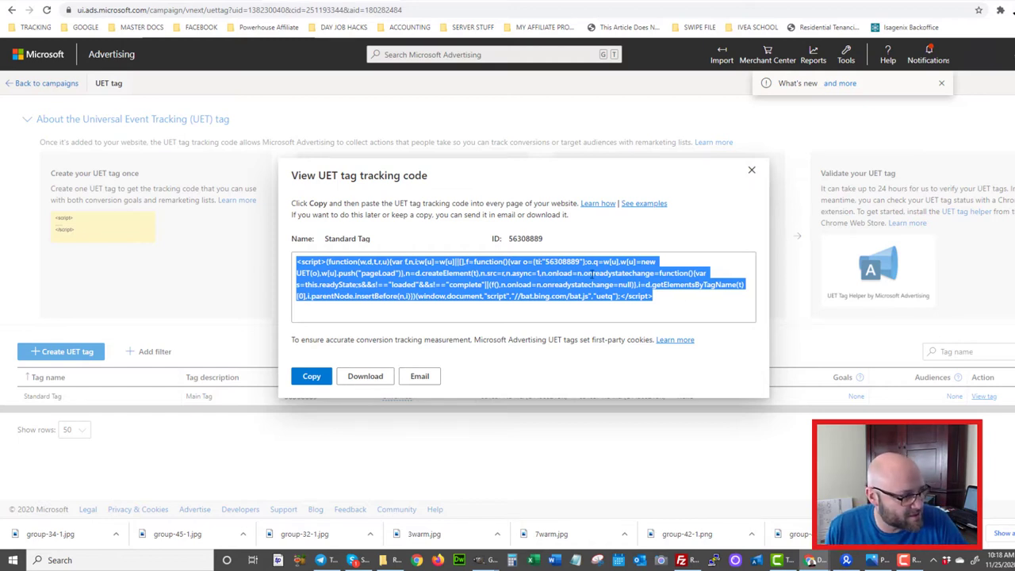
right_click(446, 272)
left_click(473, 279)
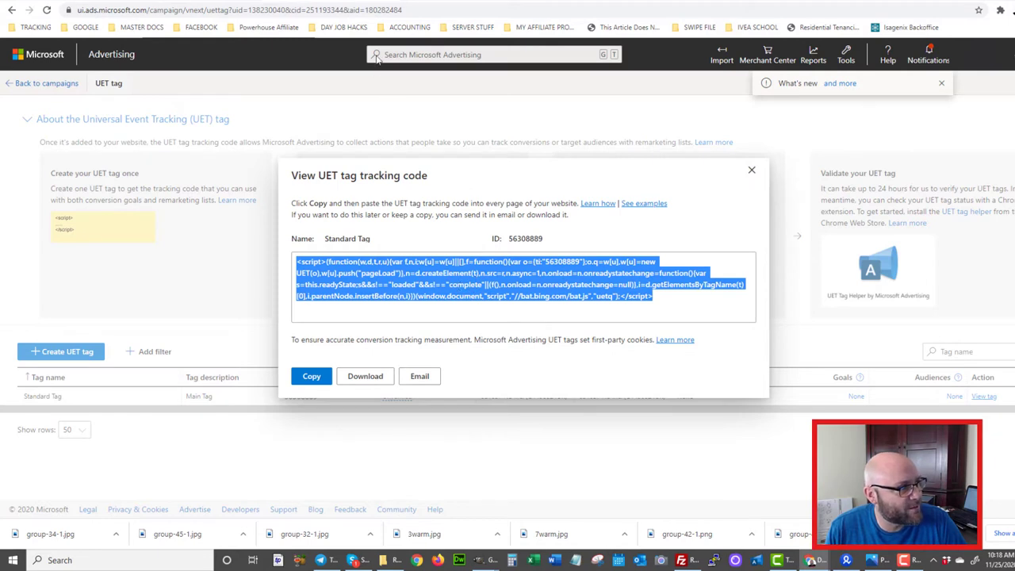
Switch to the Everflow affiliate platform and start adding a new conversion postback.
left_click(388, 1)
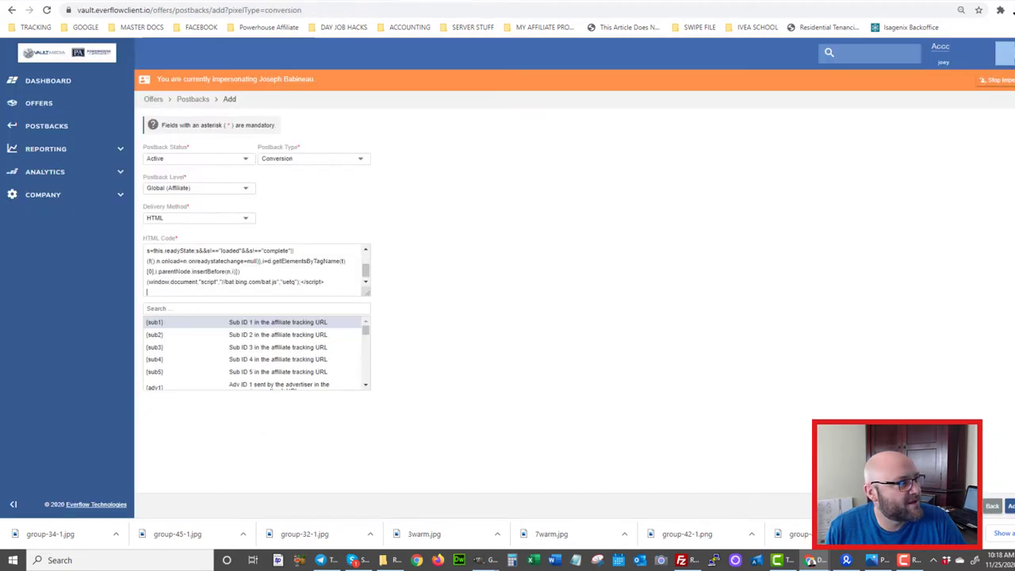
left_click(32, 81)
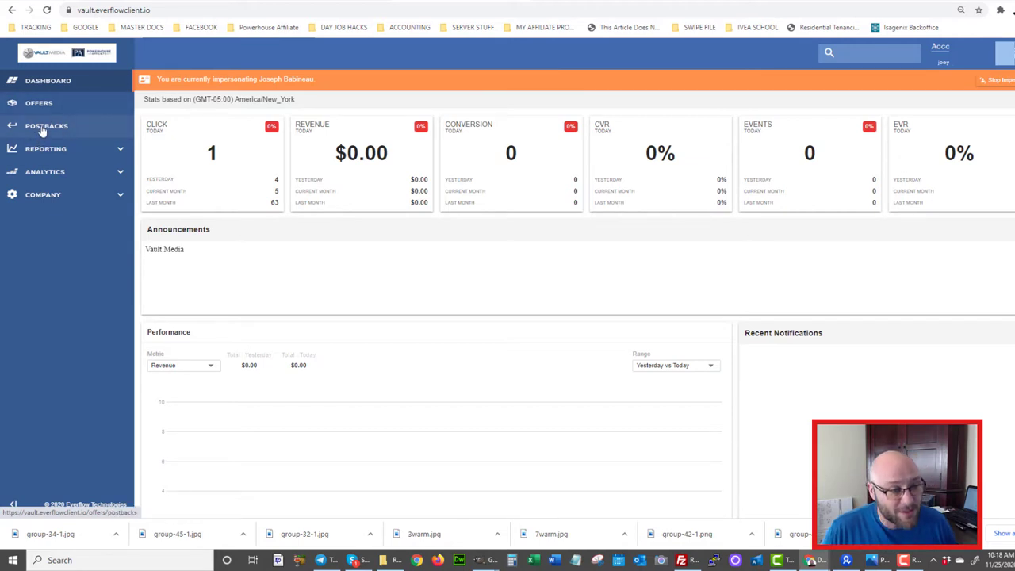
left_click(43, 131)
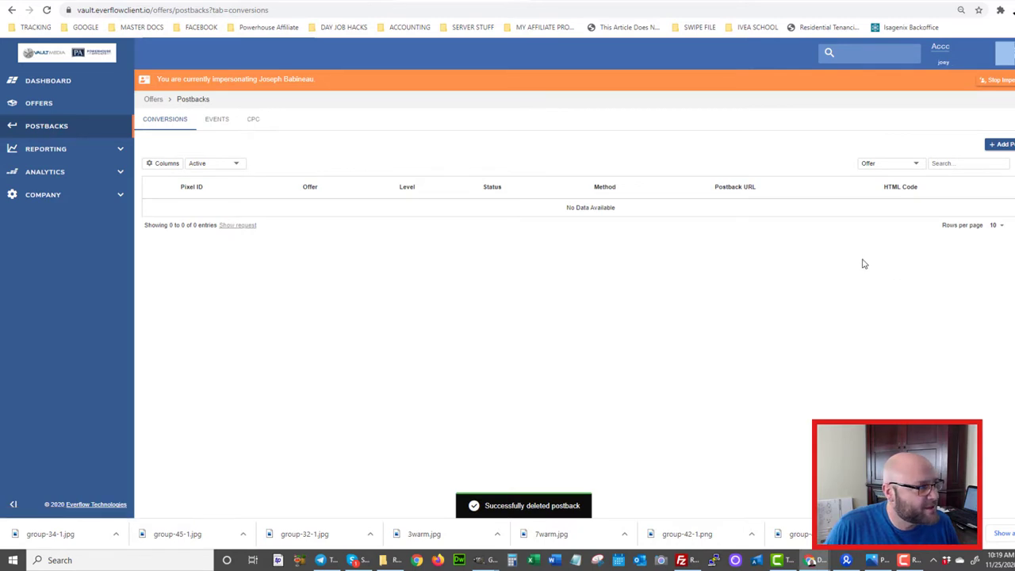
left_click(1007, 148)
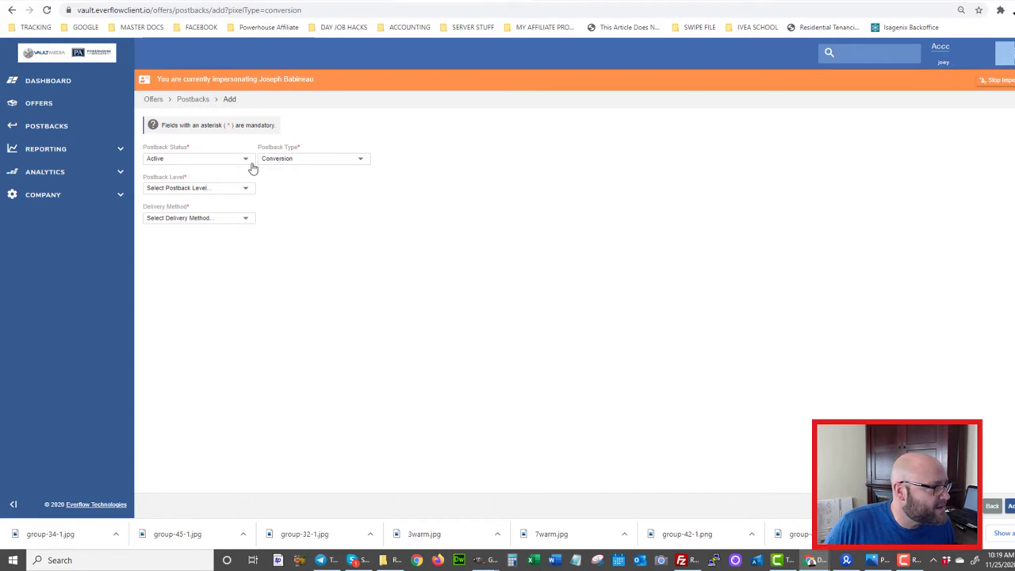
Set the postback level to Specific and choose the offer (1024) Blood Sugar Premier VSL.
left_click(169, 189)
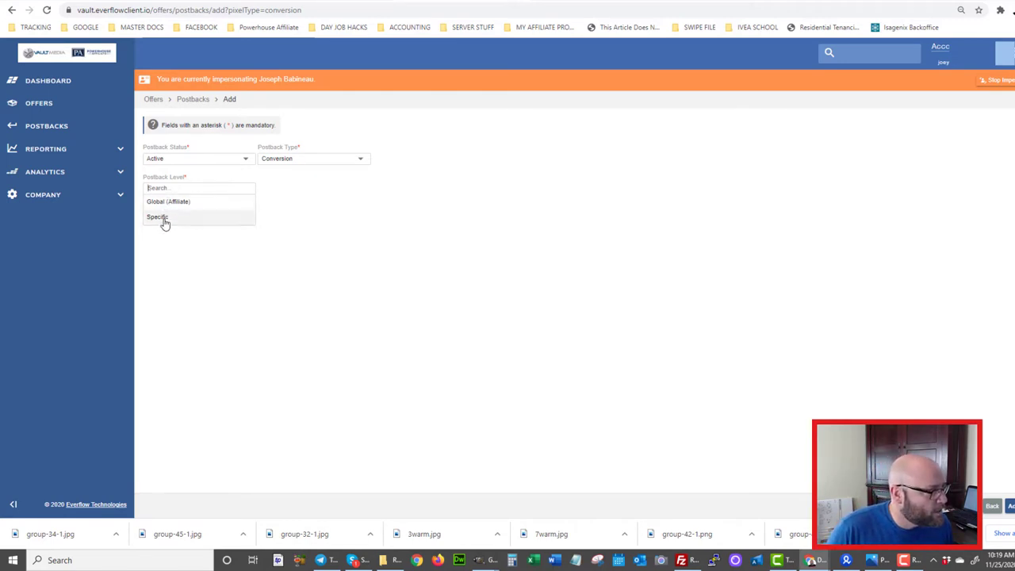
left_click(158, 217)
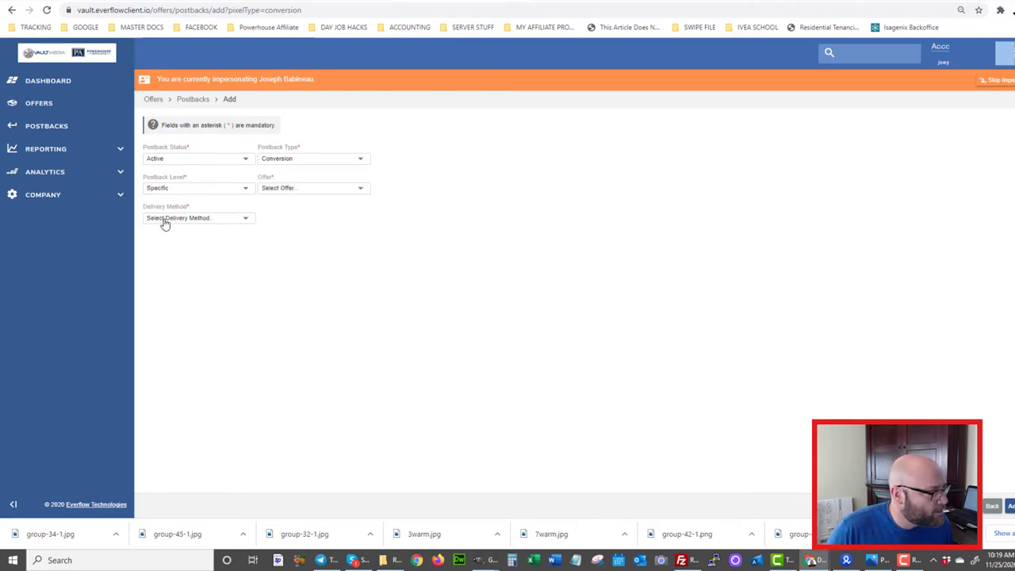
left_click(310, 191)
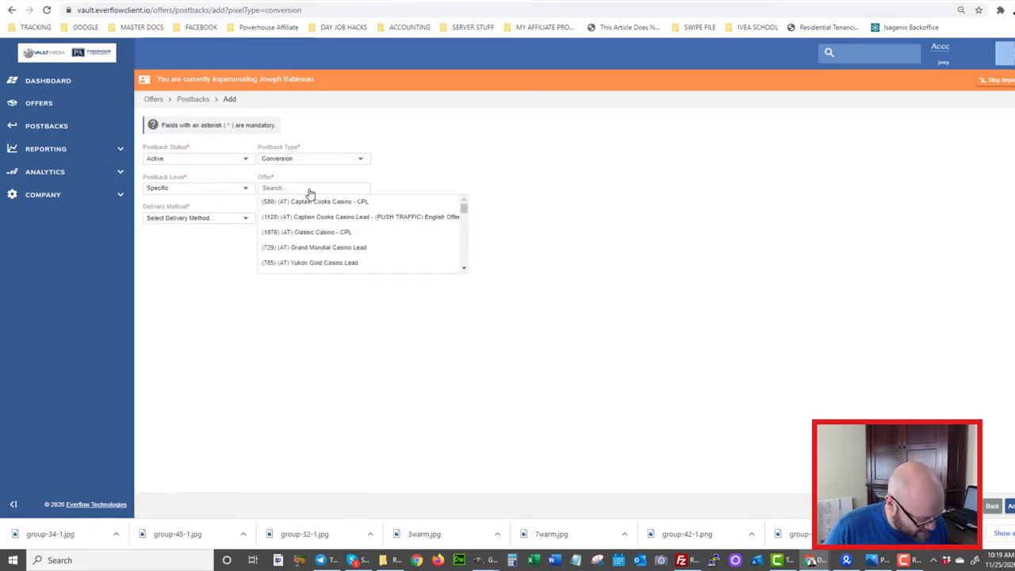
scroll(324, 252, "down", 5)
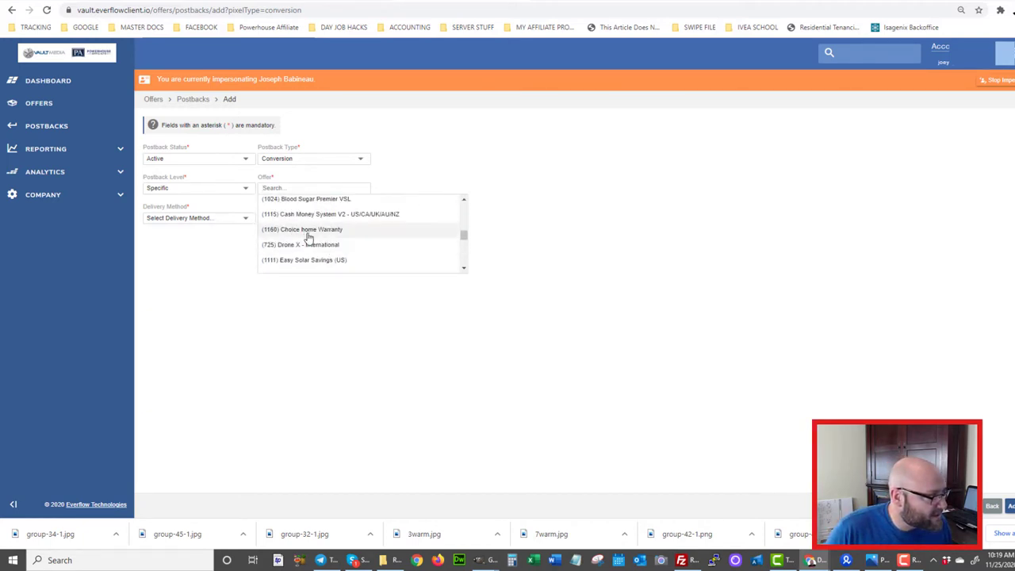
scroll(309, 237, "up", 1)
scroll(307, 237, "down", 1)
scroll(305, 230, "up", 2)
left_click(304, 236)
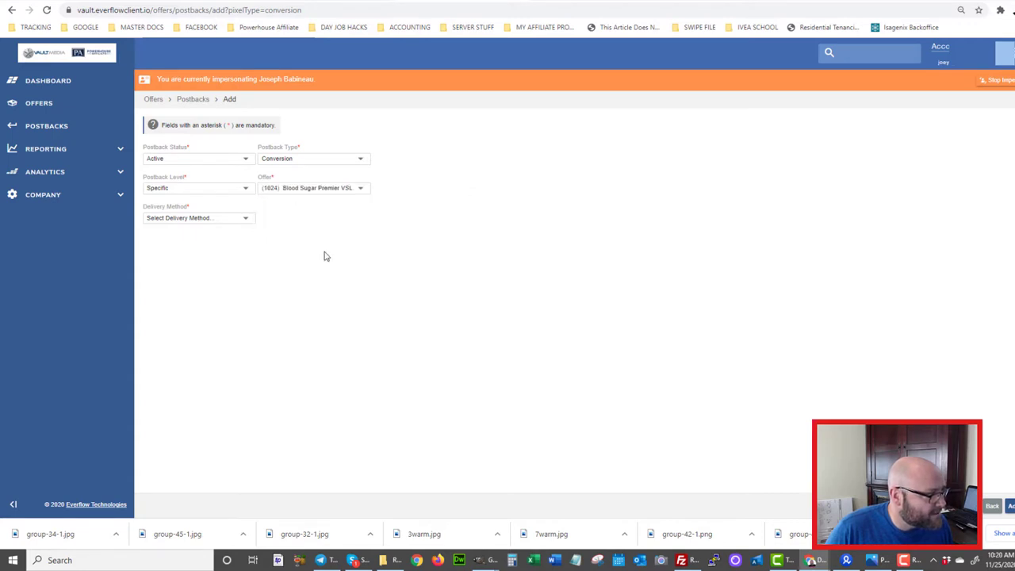
Set the delivery method to HTML and paste the copied UET tracking code as the HTML code, followed by a line break.
left_click(176, 225)
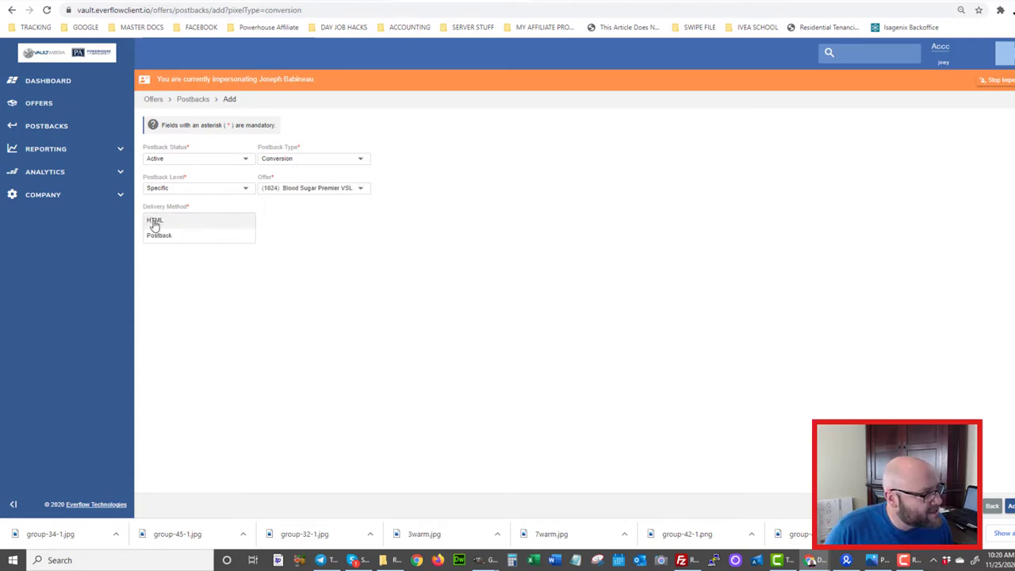
left_click(155, 226)
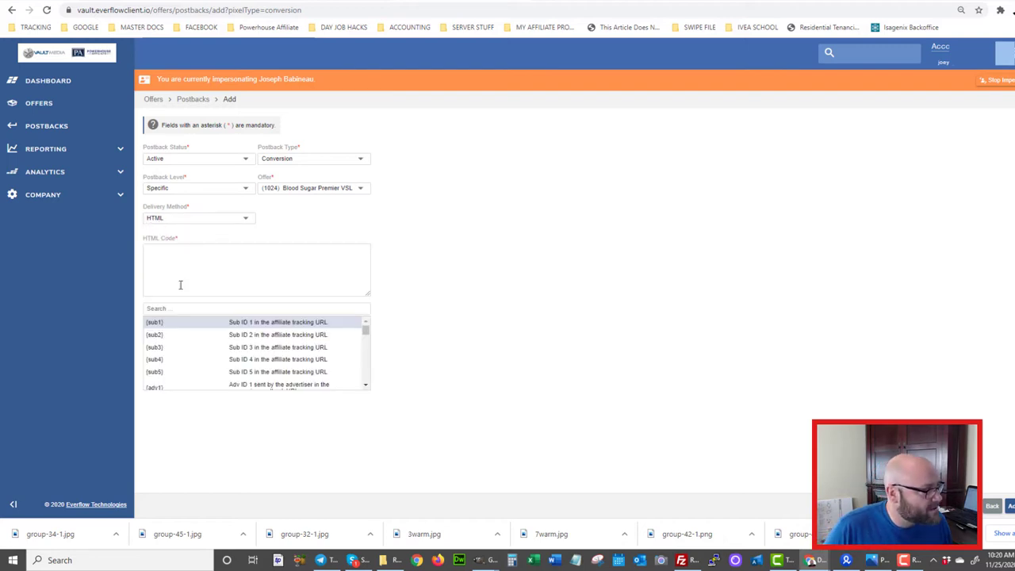
left_click(159, 259)
key("ctrl+v")
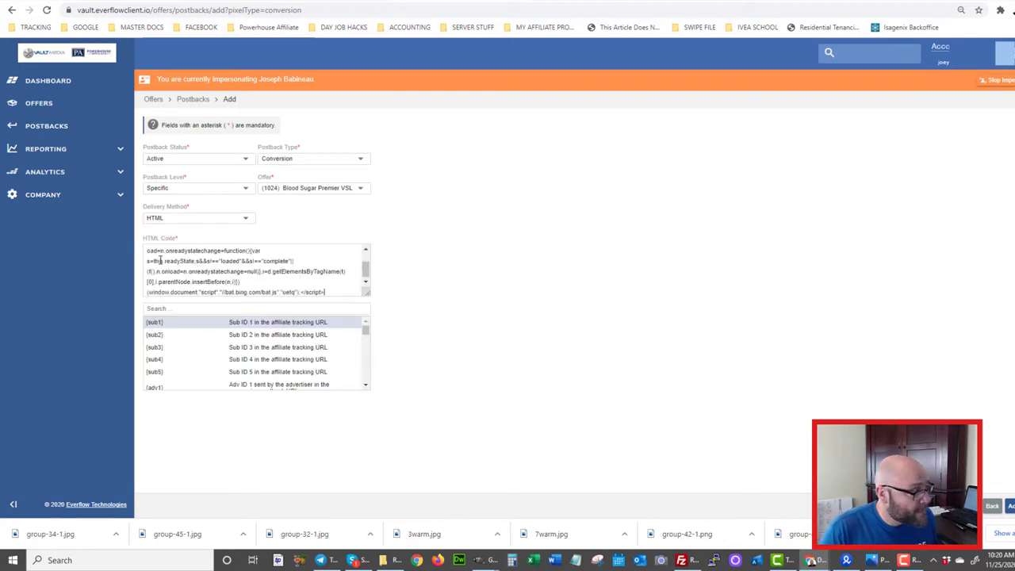
key("Return")
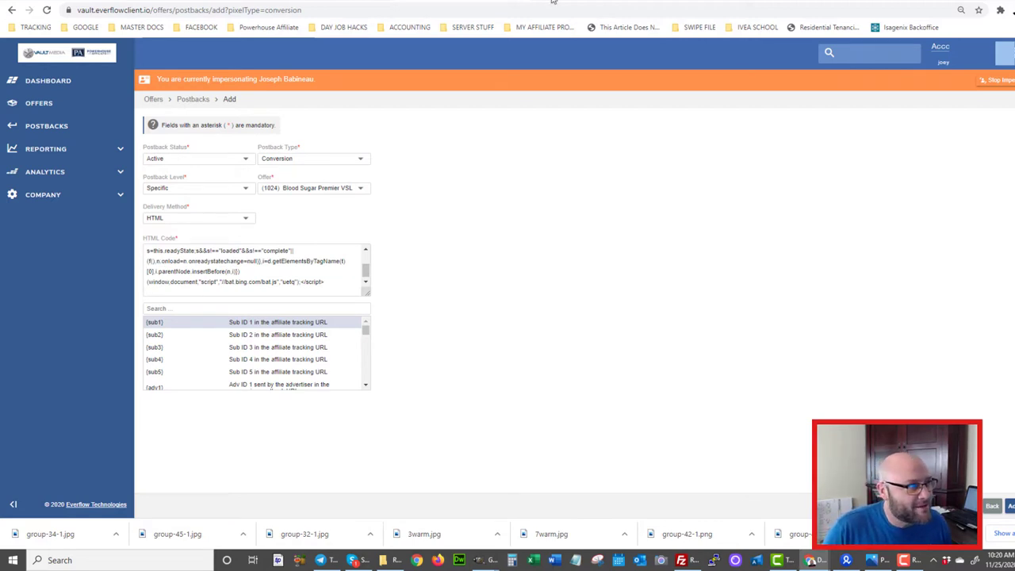
Return to Microsoft Advertising, close the tracking code, and start creating a new conversion goal.
key("alt+Tab")
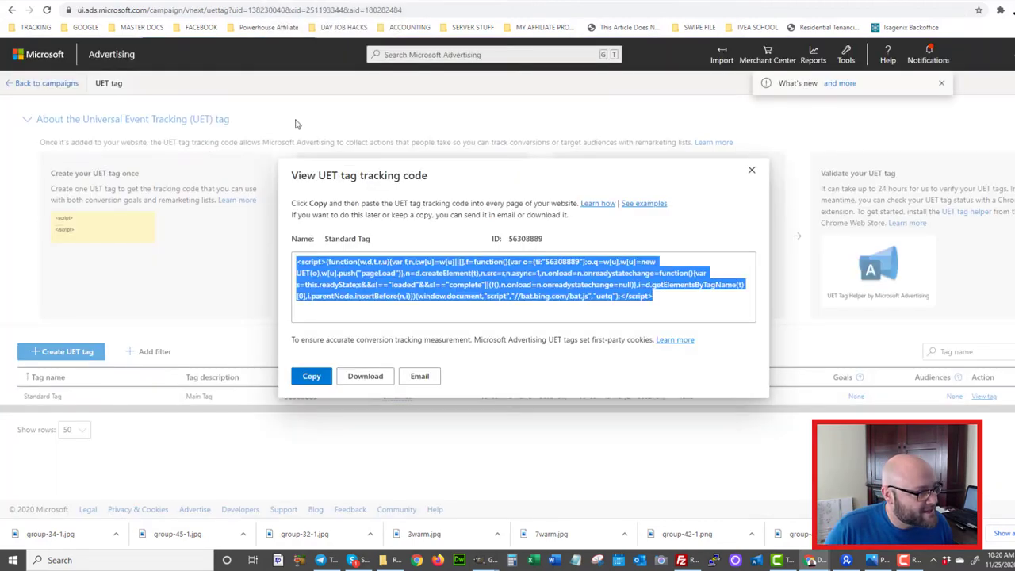
left_click(751, 169)
left_click(846, 56)
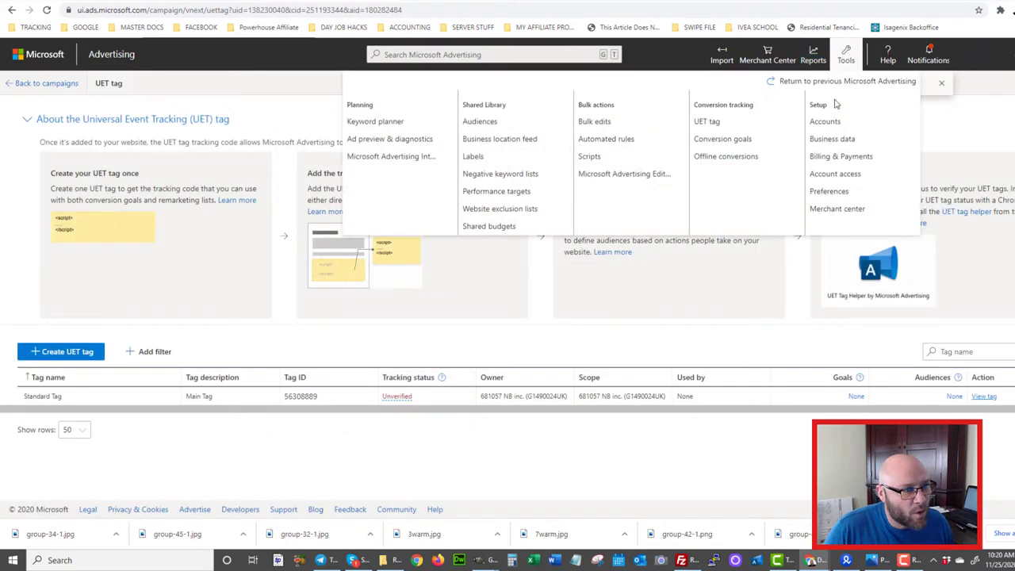
left_click(722, 140)
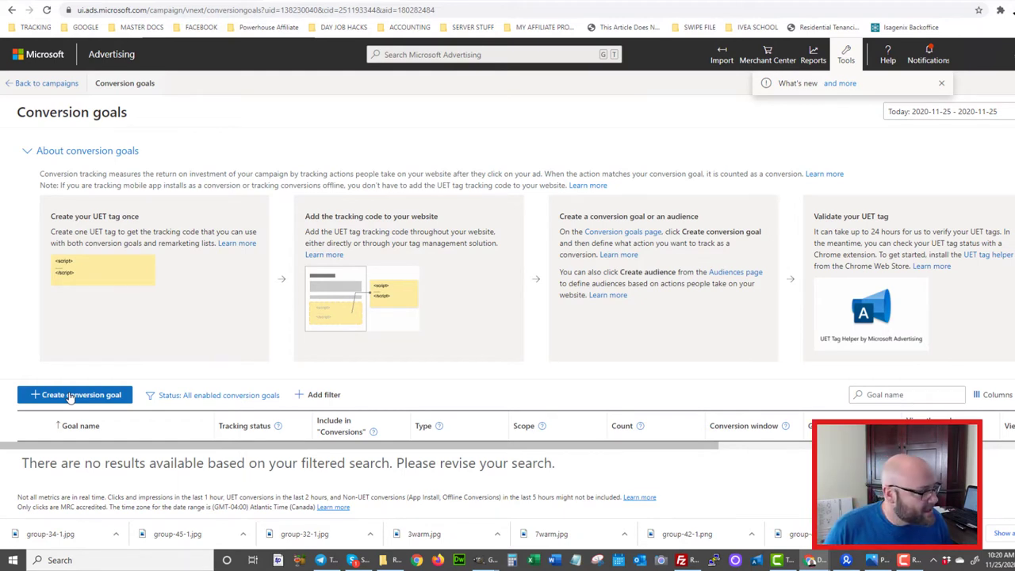
left_click(69, 394)
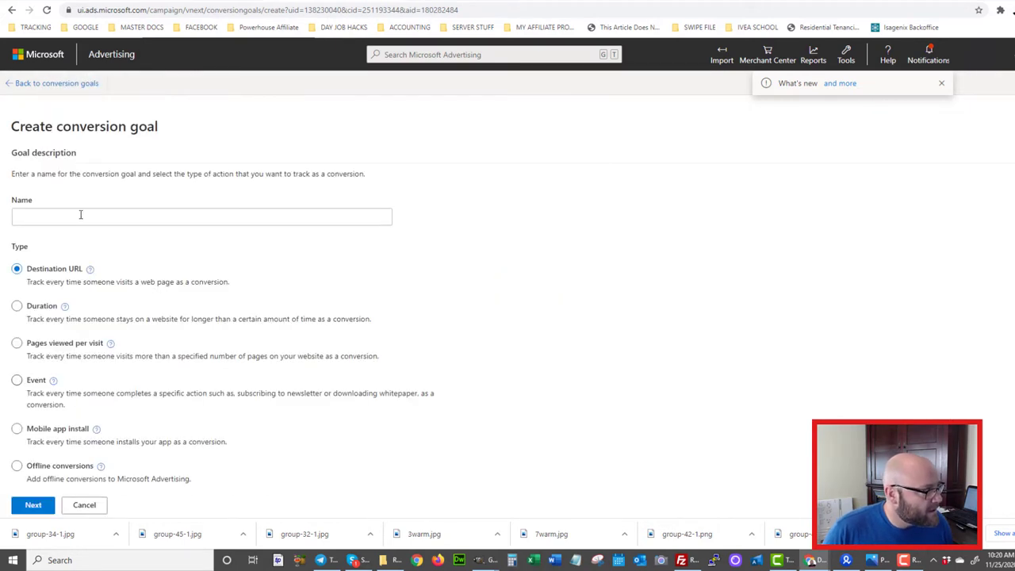
Name the conversion goal "Sale - Ecommerce - Blood Sugar".
left_click(77, 218)
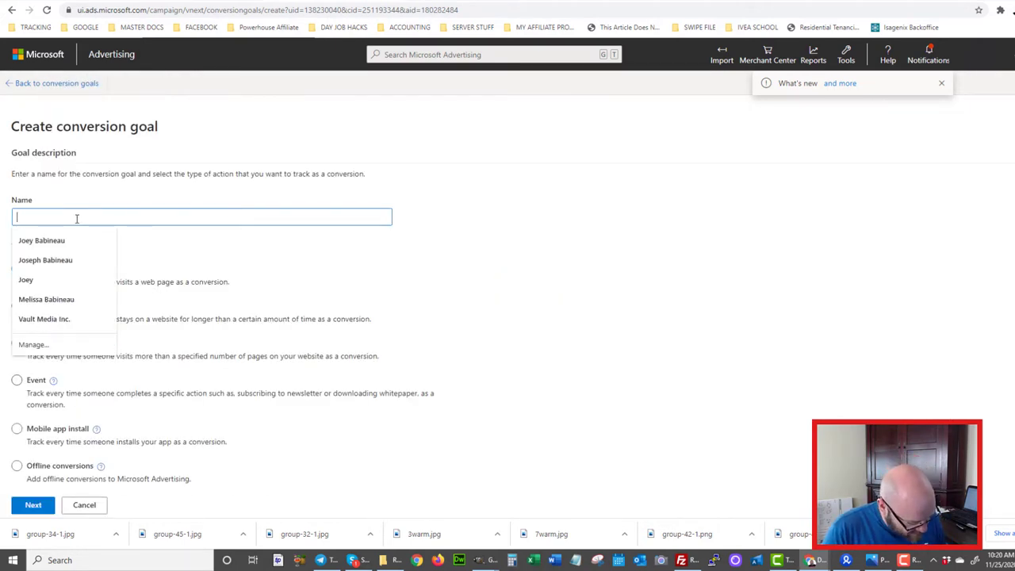
type("Sale -")
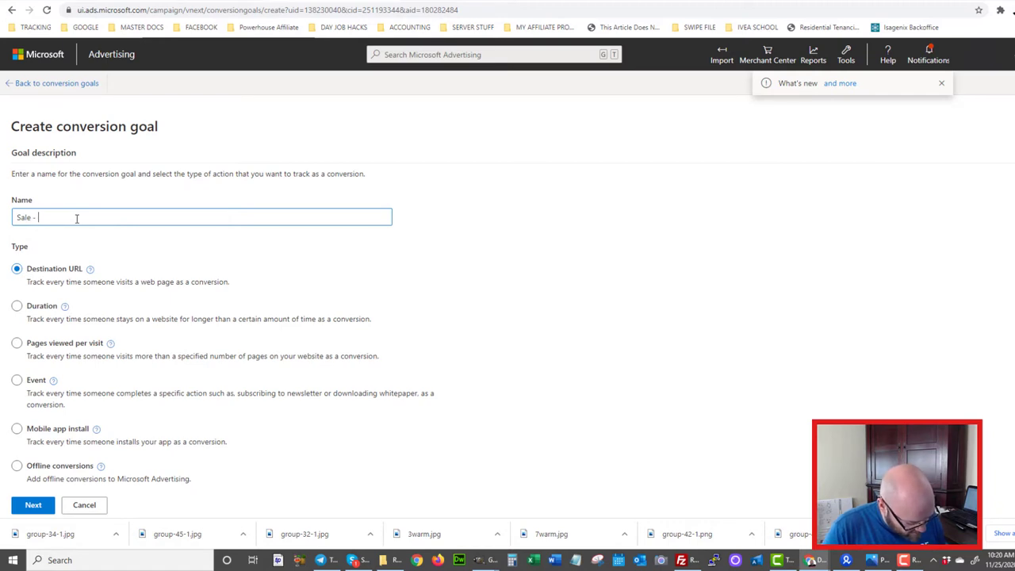
type(" Ecommerce -")
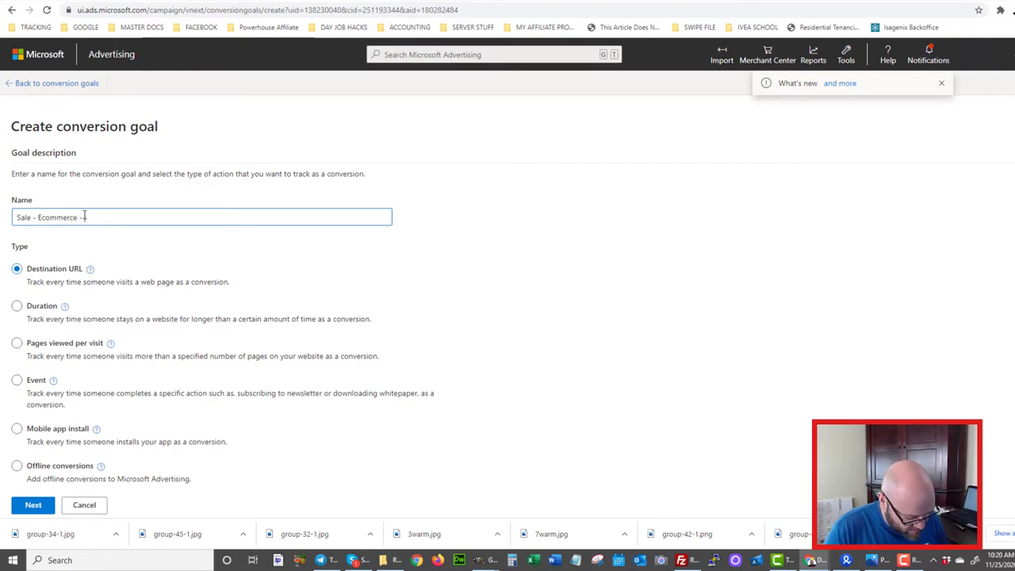
type(" Blood Sugar")
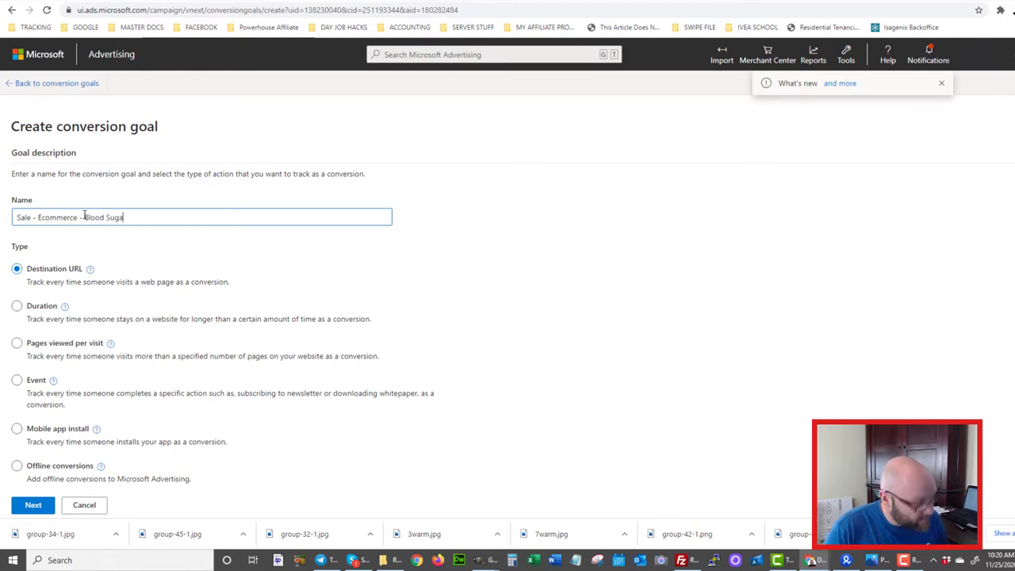
left_click(457, 251)
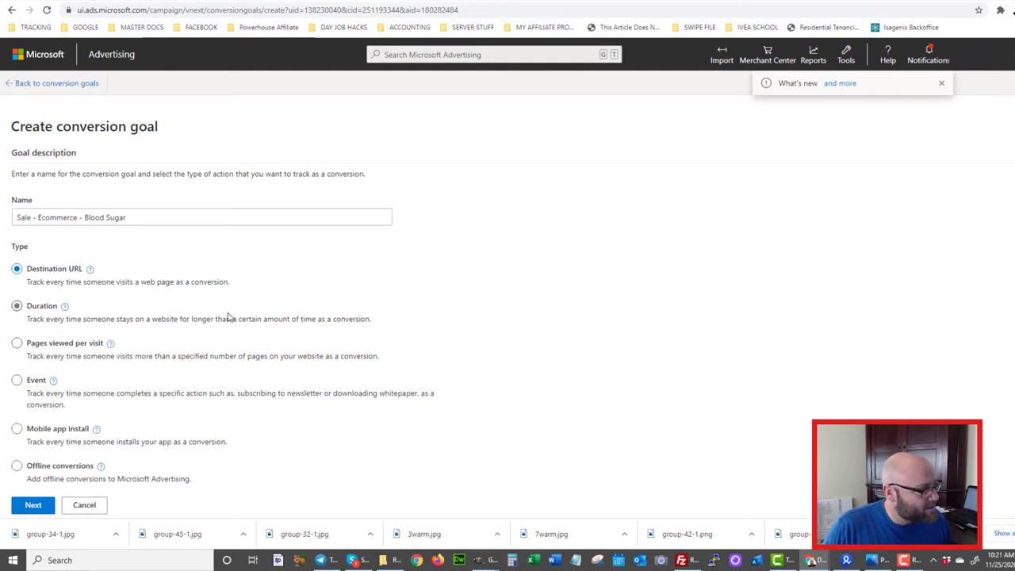
Choose Pages viewed per visit as the goal type and continue to the goal details.
scroll(225, 326, "down", 1)
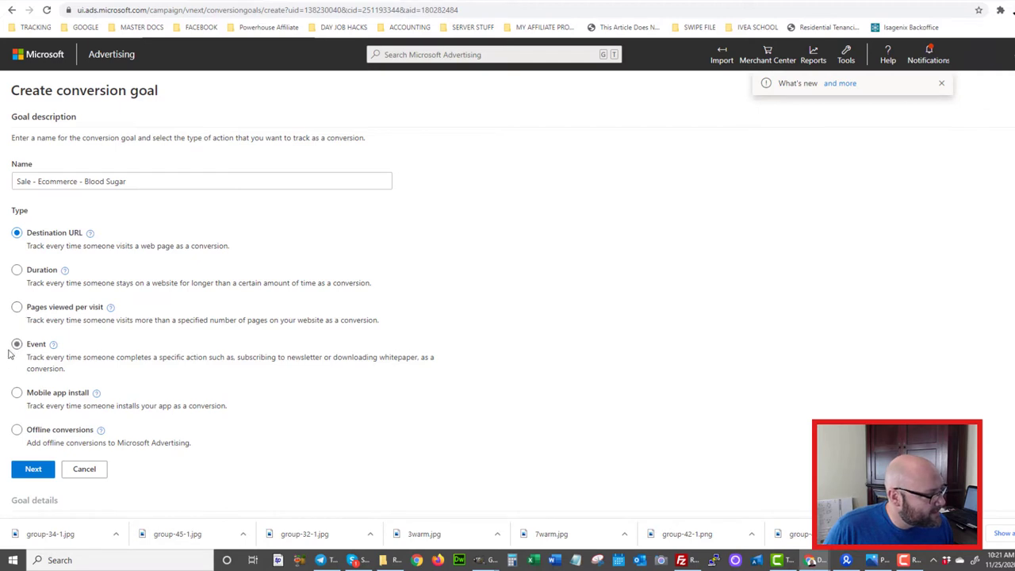
left_click(17, 308)
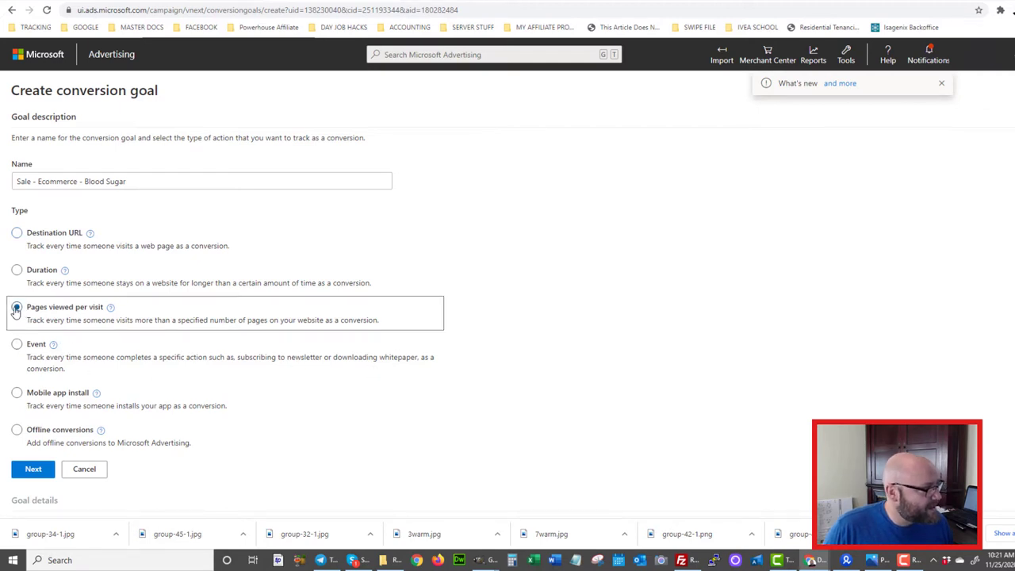
left_click(33, 468)
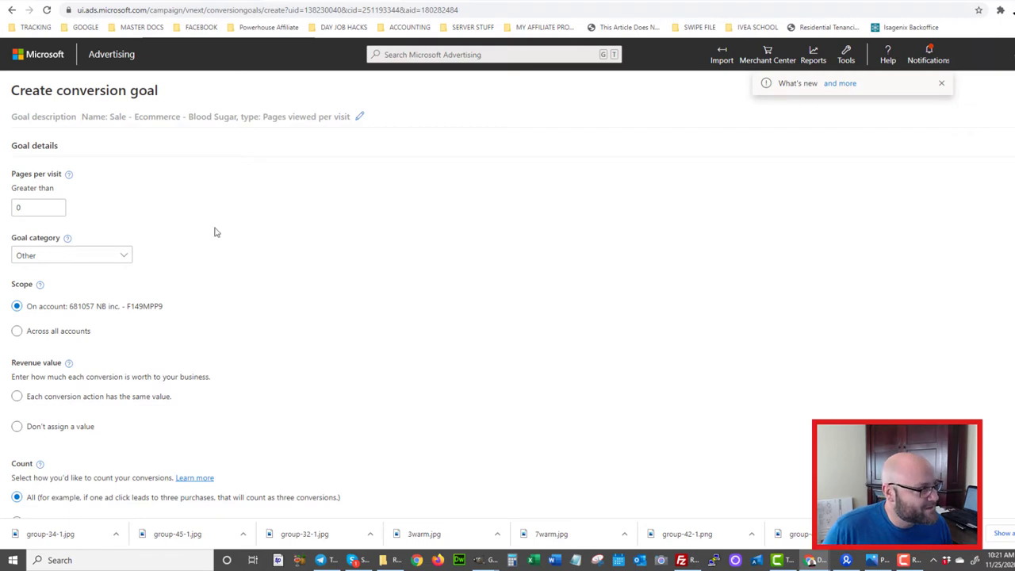
Set the goal's revenue value option to Don't assign a value.
scroll(322, 265, "down", 2)
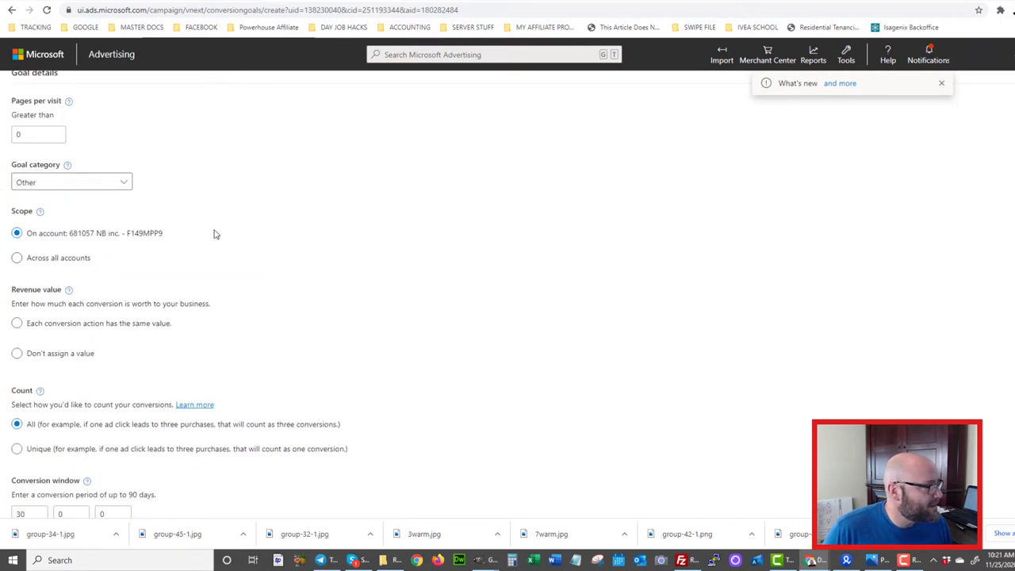
scroll(302, 252, "down", 2)
scroll(302, 251, "down", 1)
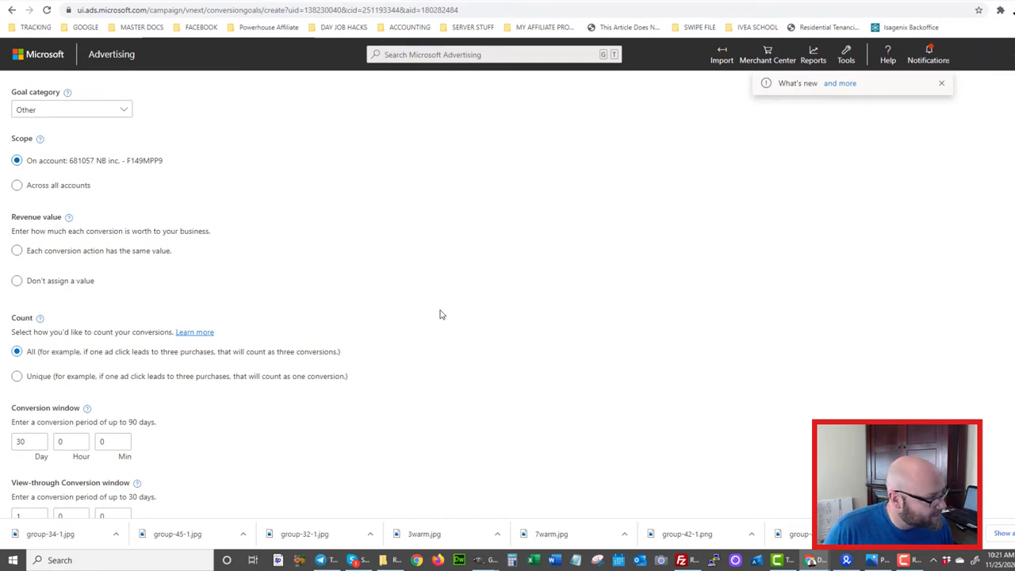
scroll(531, 274, "down", 1)
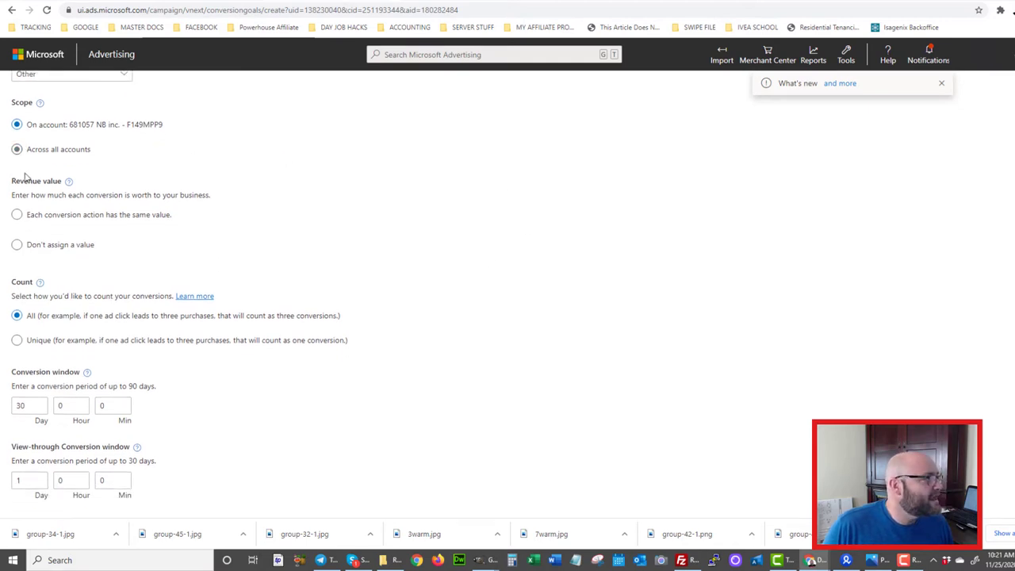
left_click(16, 216)
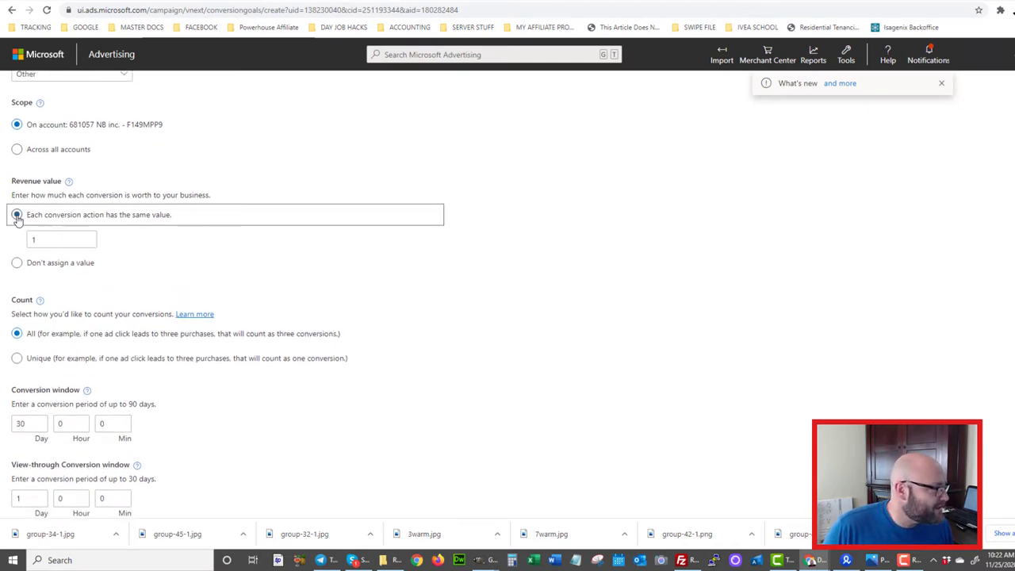
type("10")
left_click(18, 261)
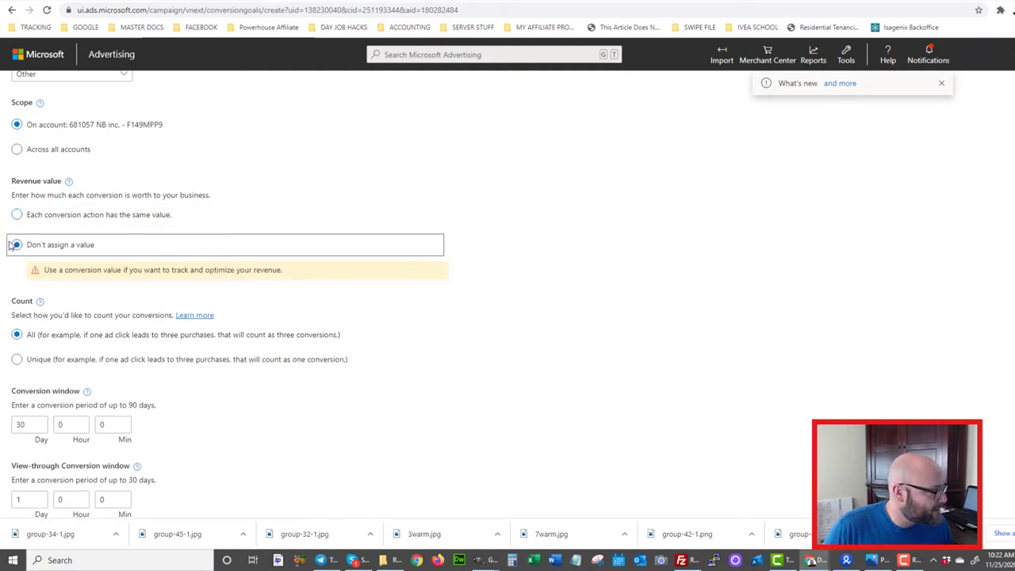
Assign each conversion action the same revenue value of 50 and set the conversion count to Unique.
left_click(17, 215)
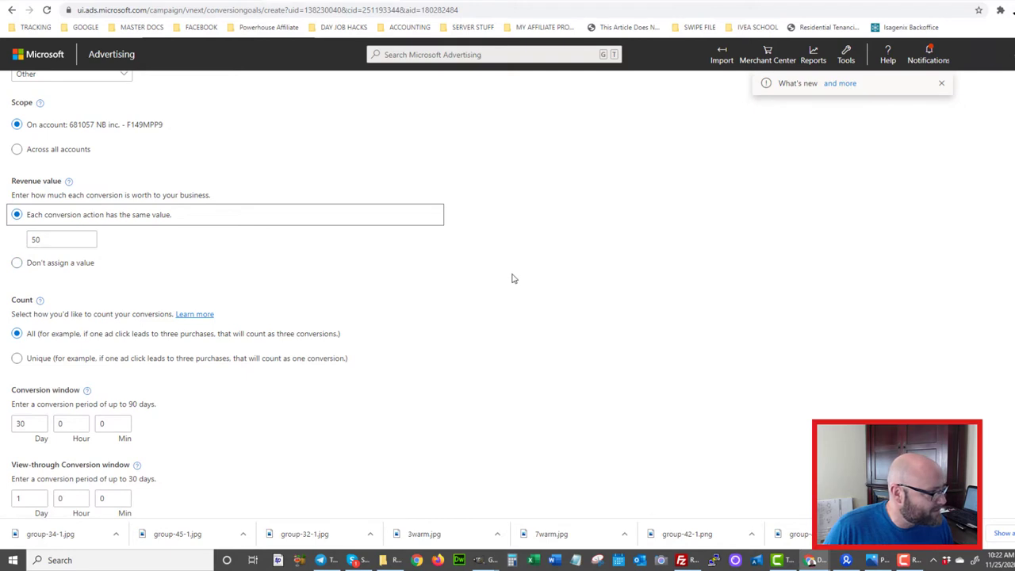
scroll(545, 314, "down", 1)
scroll(546, 314, "down", 1)
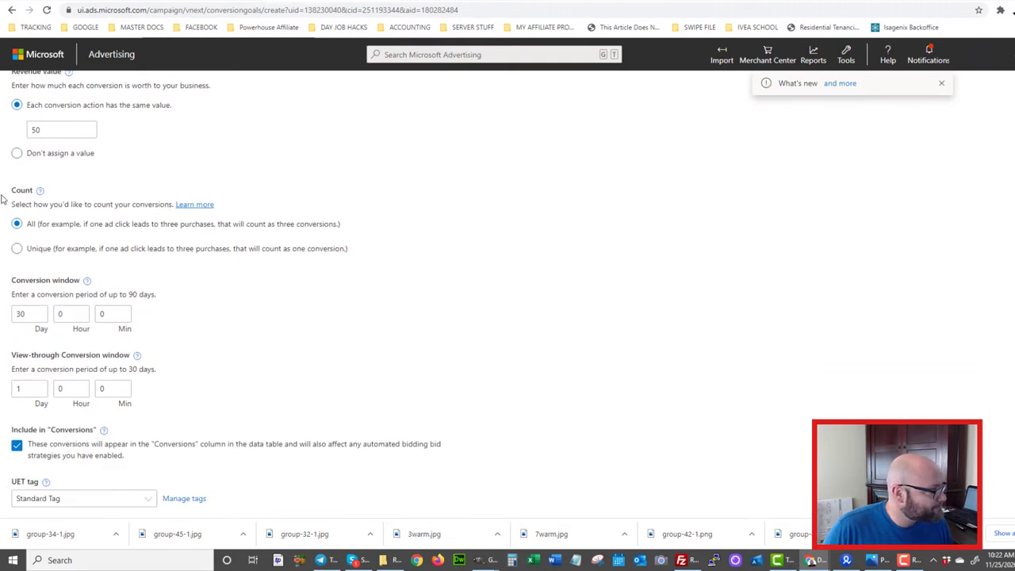
left_click(16, 251)
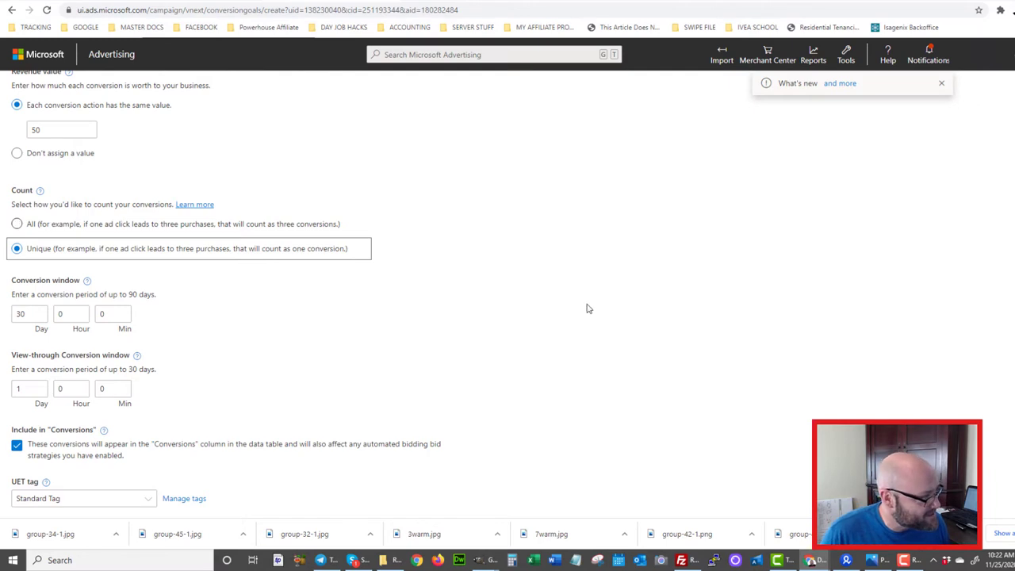
left_click(652, 306)
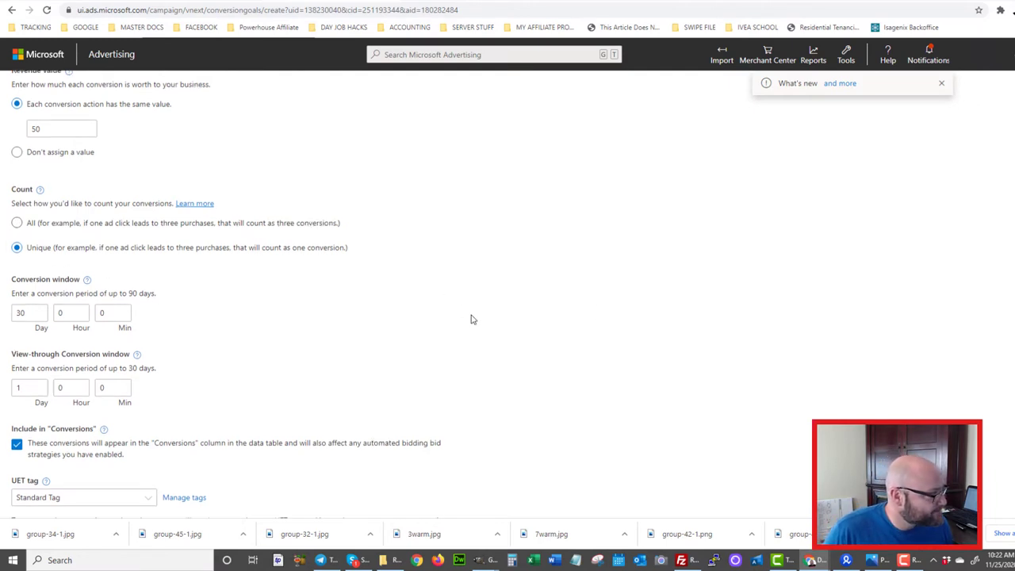
Keep the default conversion windows and copy the Standard Tag's UET tracking code to the clipboard.
scroll(473, 317, "down", 1)
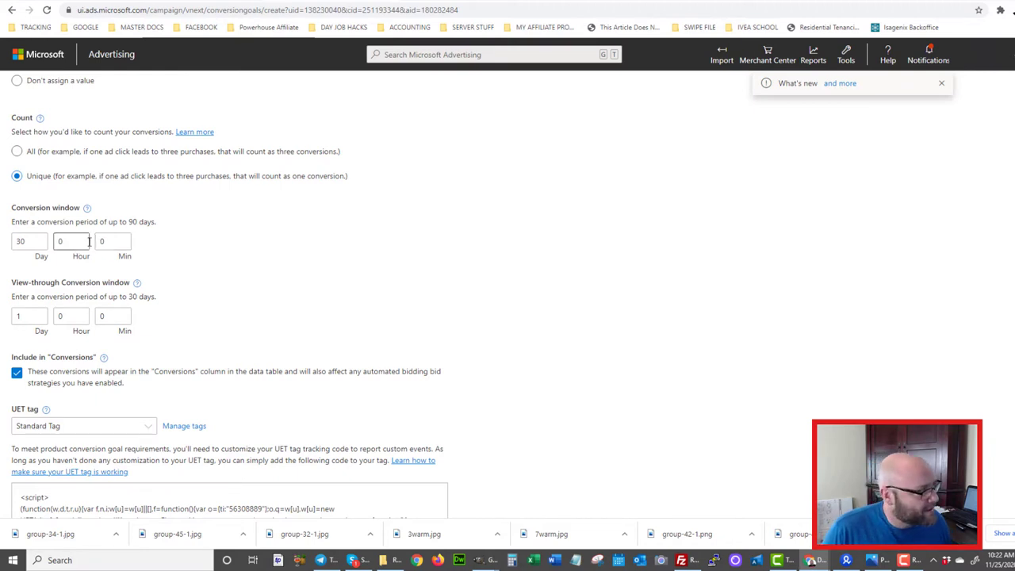
scroll(245, 270, "down", 2)
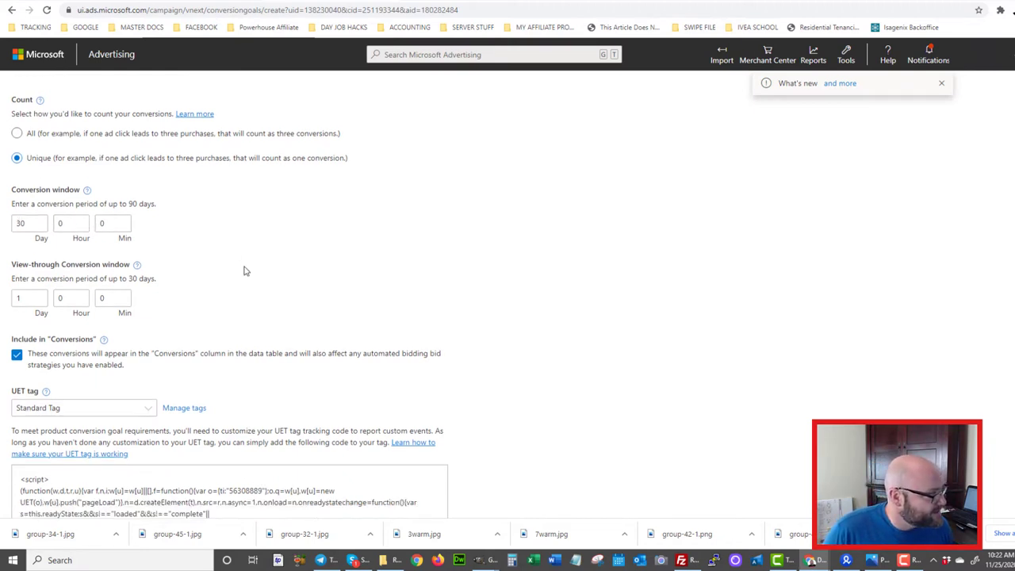
scroll(249, 270, "down", 1)
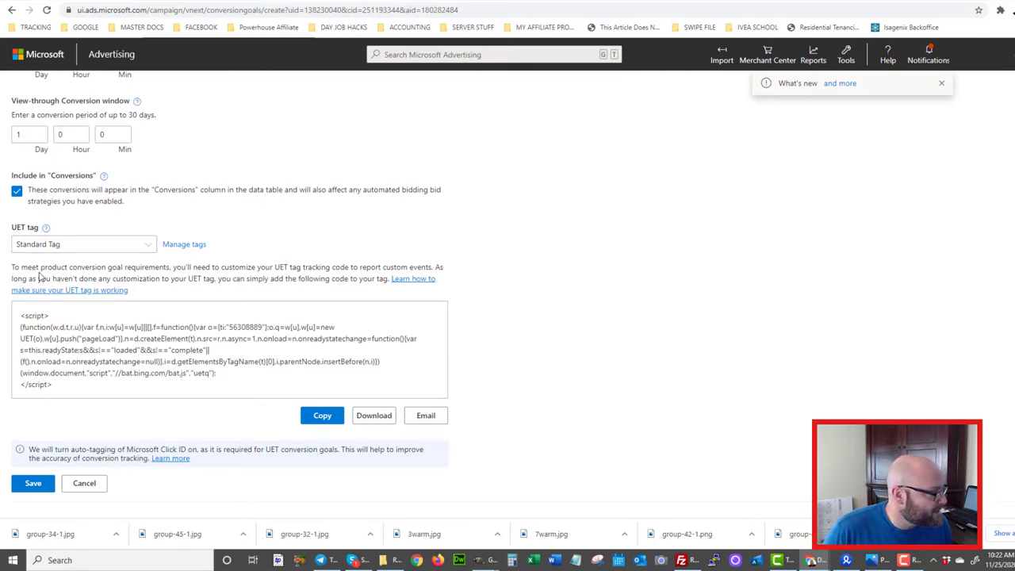
left_click_drag(40, 271, 349, 271)
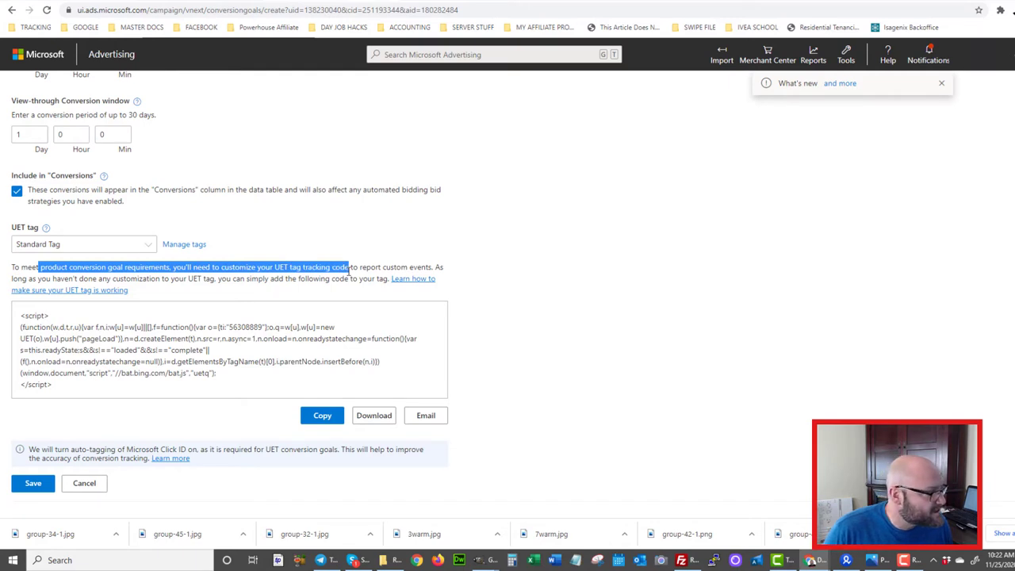
scroll(129, 356, "down", 2)
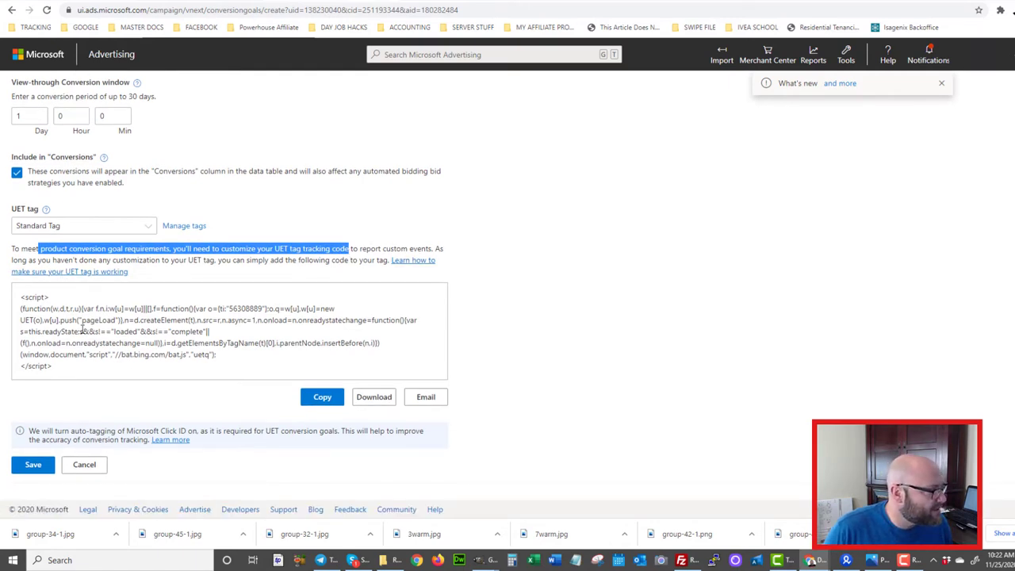
left_click(82, 330)
left_click(315, 401)
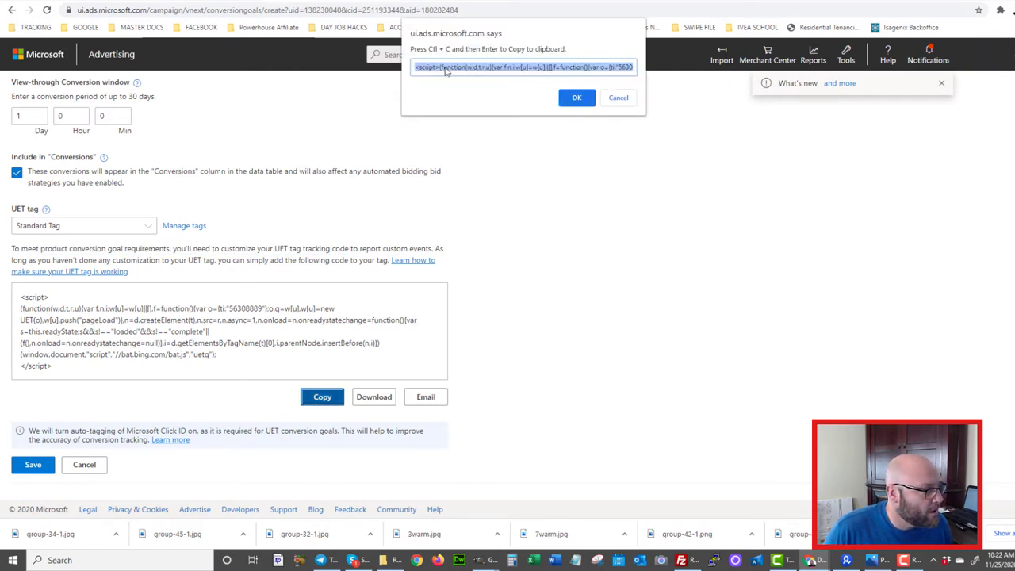
right_click(527, 66)
left_click(557, 124)
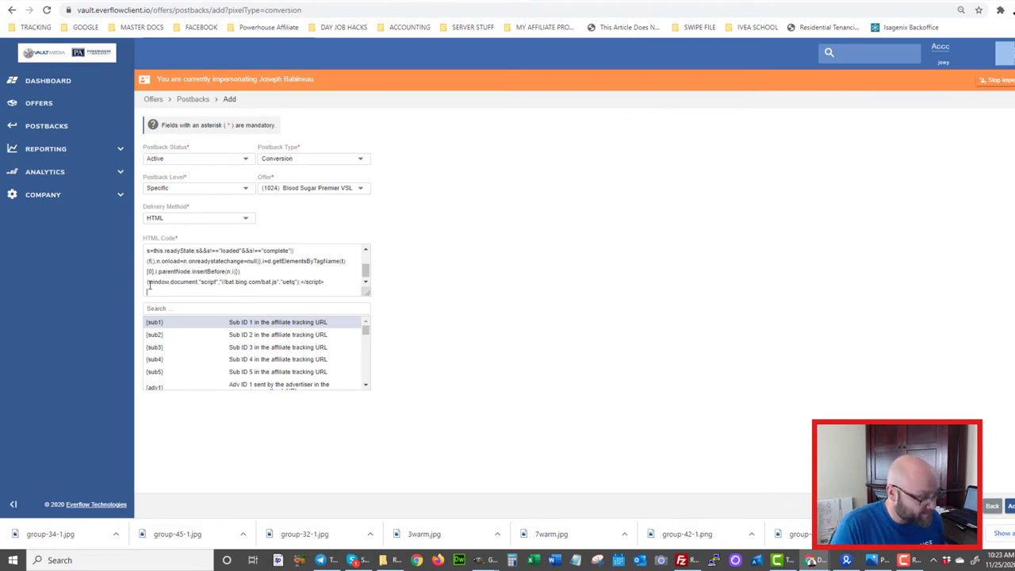
Switch to Everflow, remove the trailing blank line from the UET code, and add the Blood Sugar Premier VSL conversion postback.
key("BackSpace")
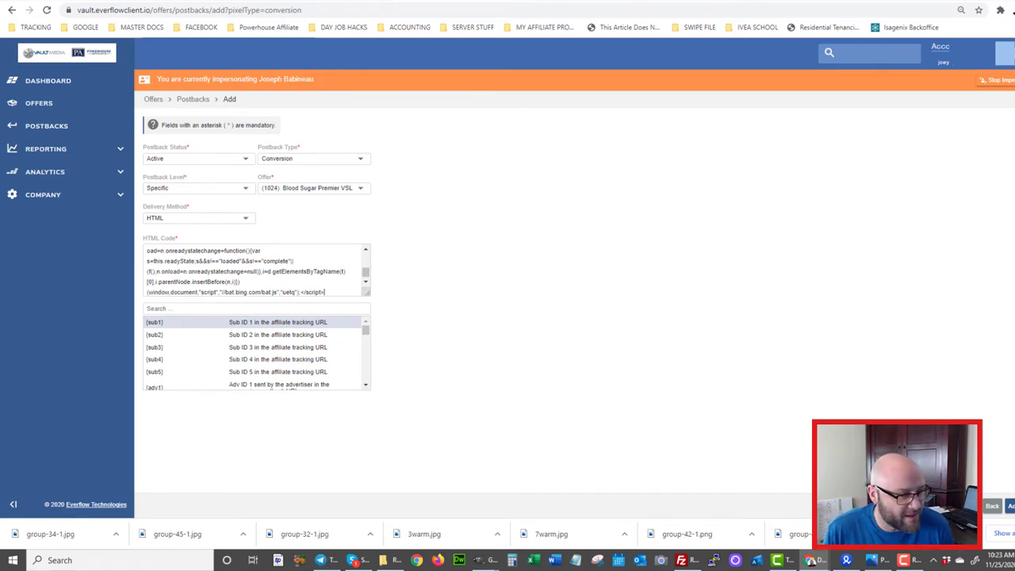
left_click(1008, 505)
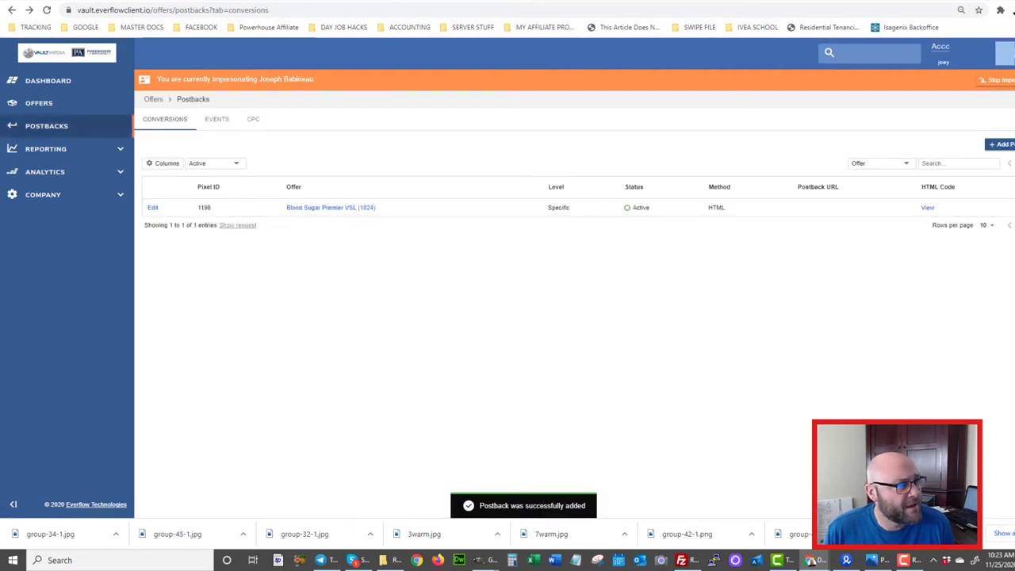
Return to Microsoft Advertising and save the new conversion goal.
key("ctrl+Tab")
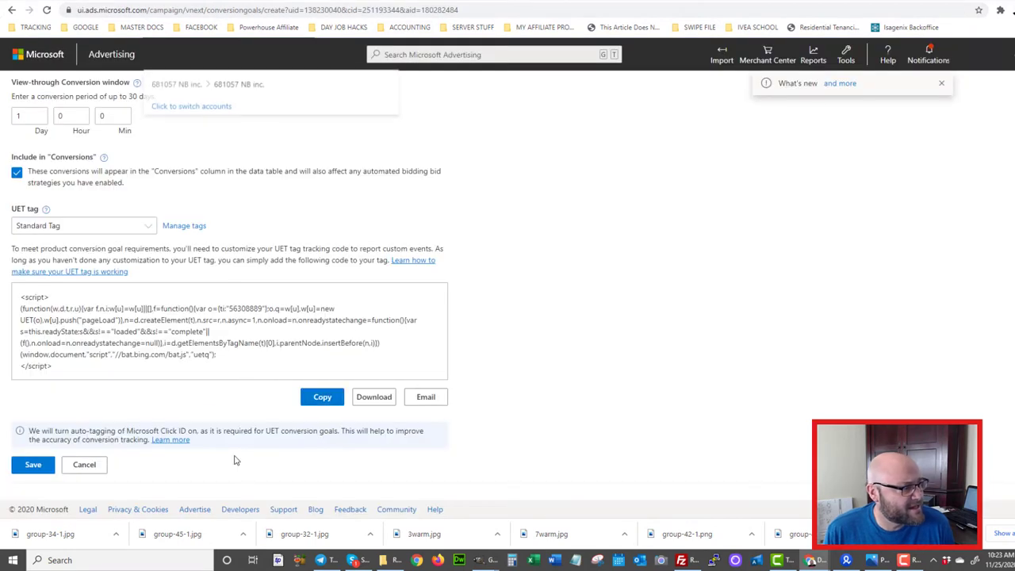
left_click(321, 397)
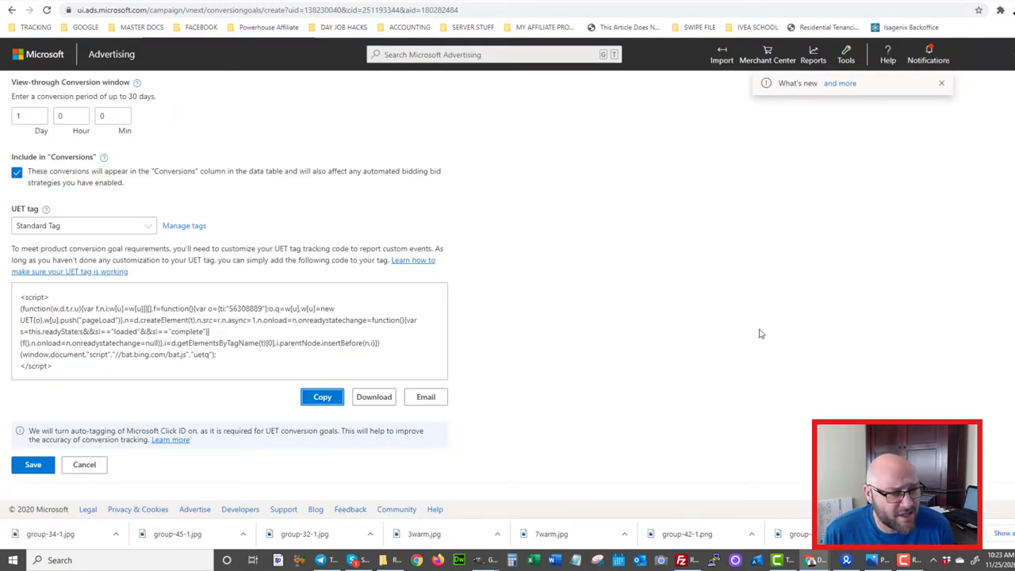
left_click(24, 468)
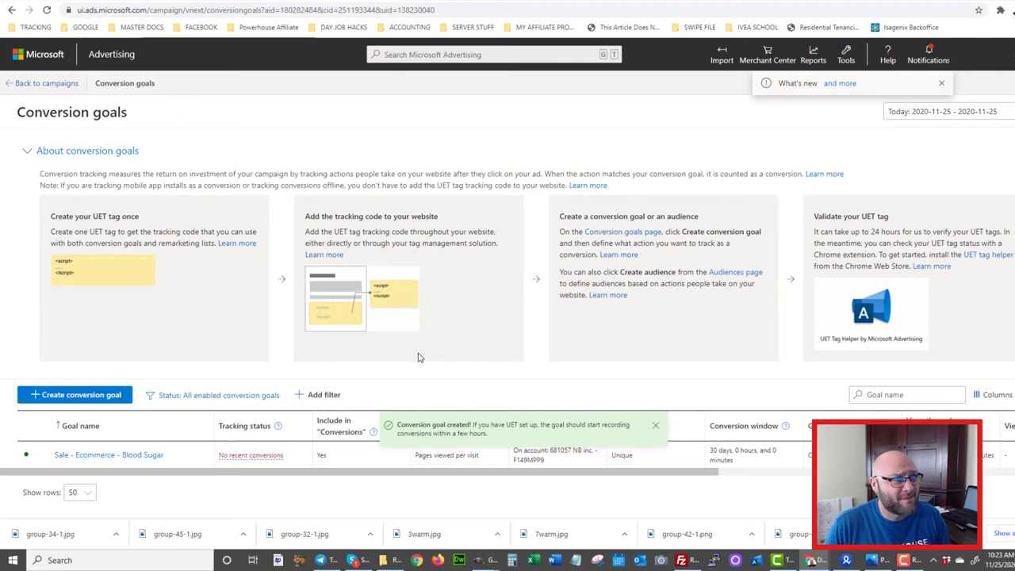
Switch to the Google Tag Manager website and sign in to reach the new account form.
key("ctrl+Tab")
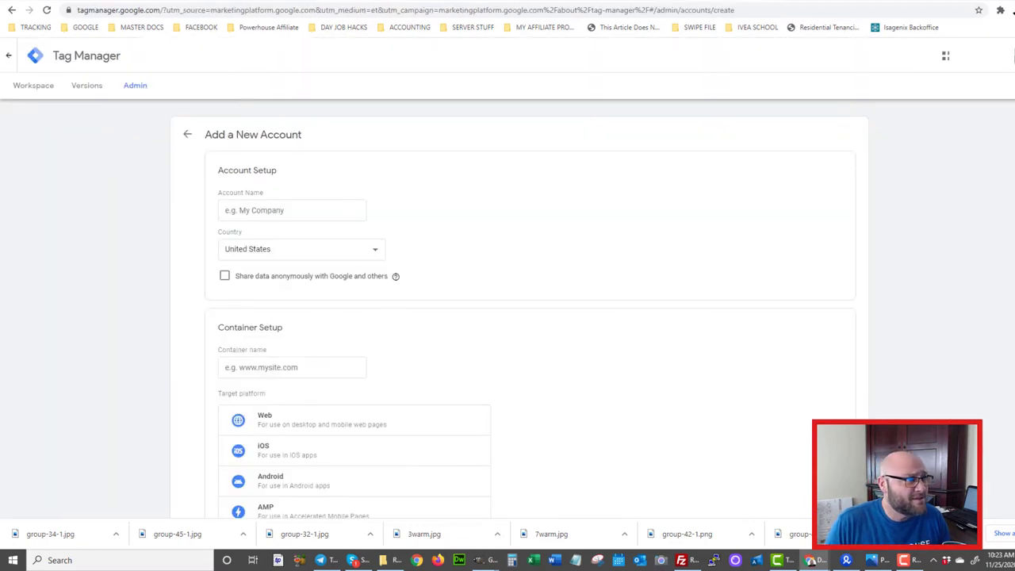
key("ctrl+Tab")
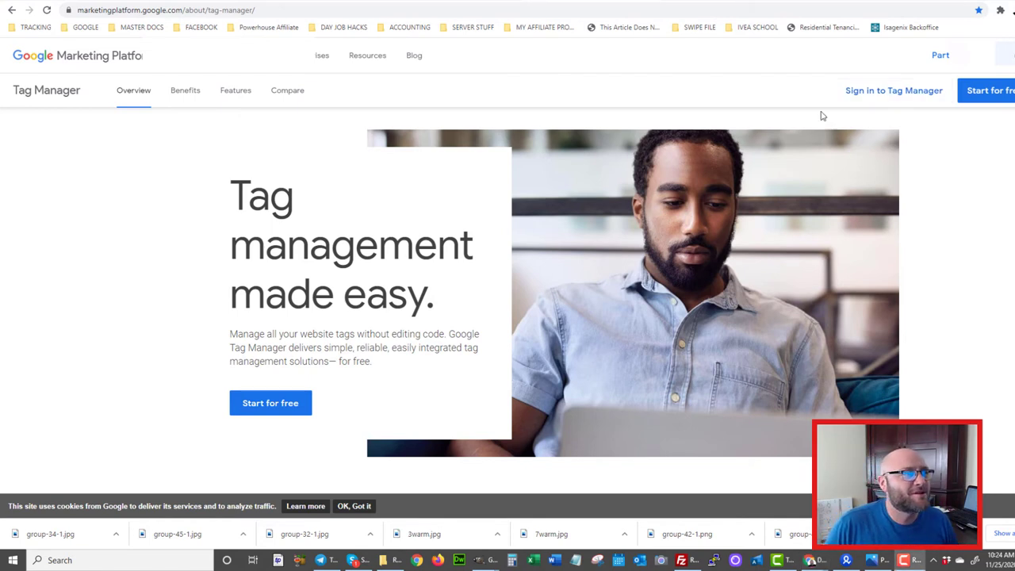
left_click(893, 91)
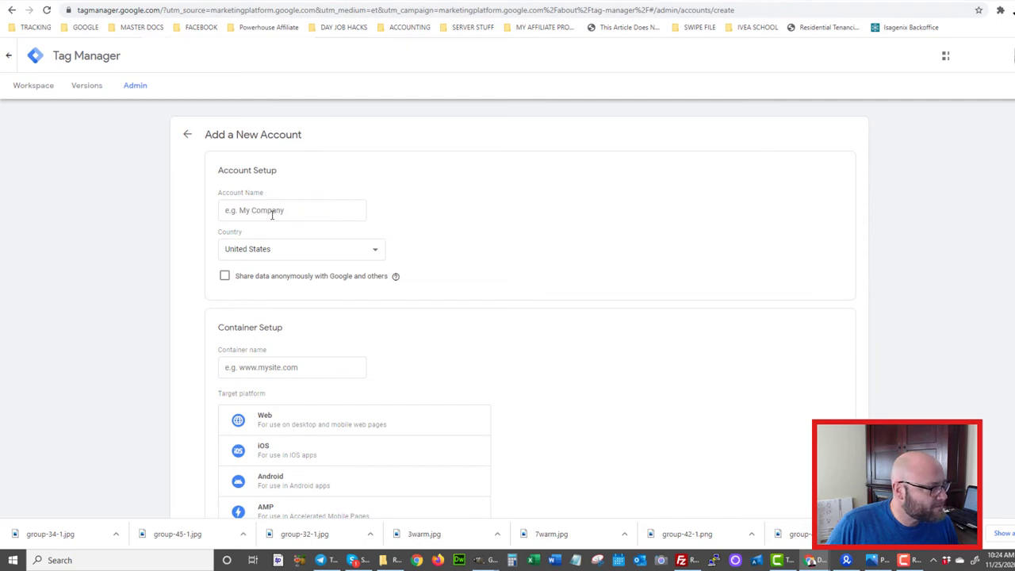
Enter SampleWebsite.com as the new Tag Manager account's name.
scroll(214, 359, "down", 2)
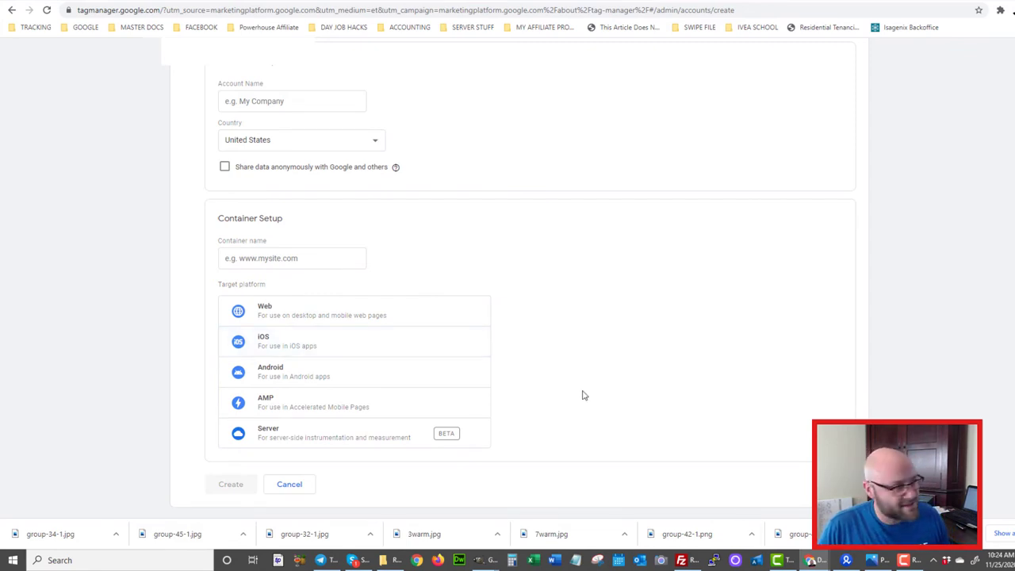
scroll(230, 132, "up", 1)
left_click(237, 136)
left_click(254, 136)
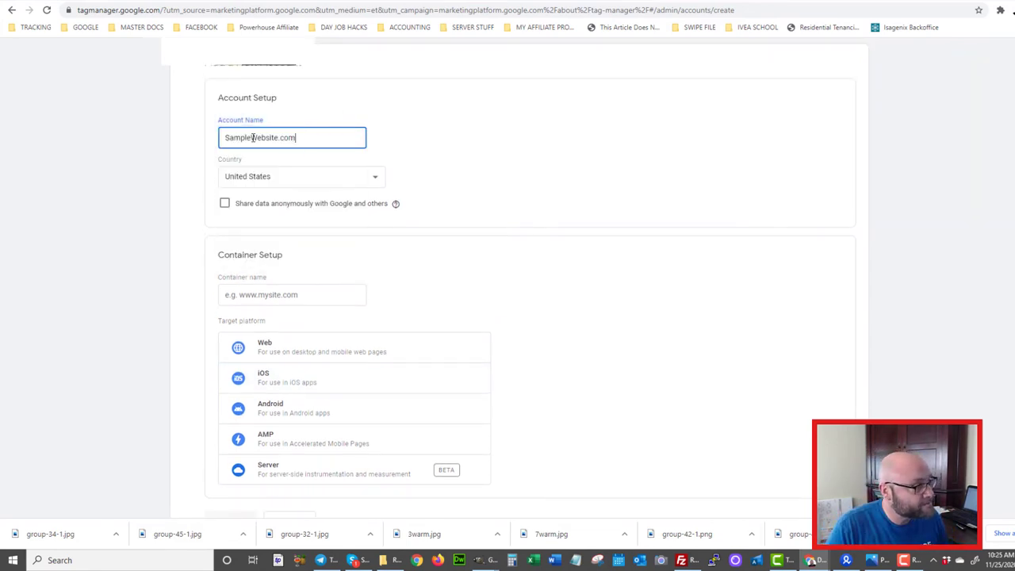
Name the container Sample, choose Web as its target platform, and create the account.
scroll(226, 254, "down", 1)
left_click(246, 223)
type("Sample")
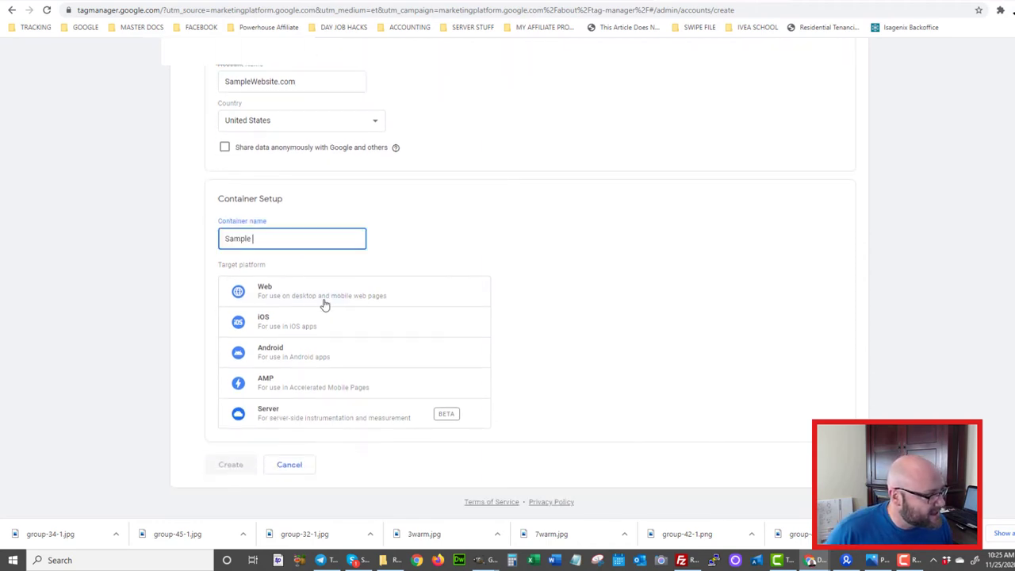
left_click(275, 292)
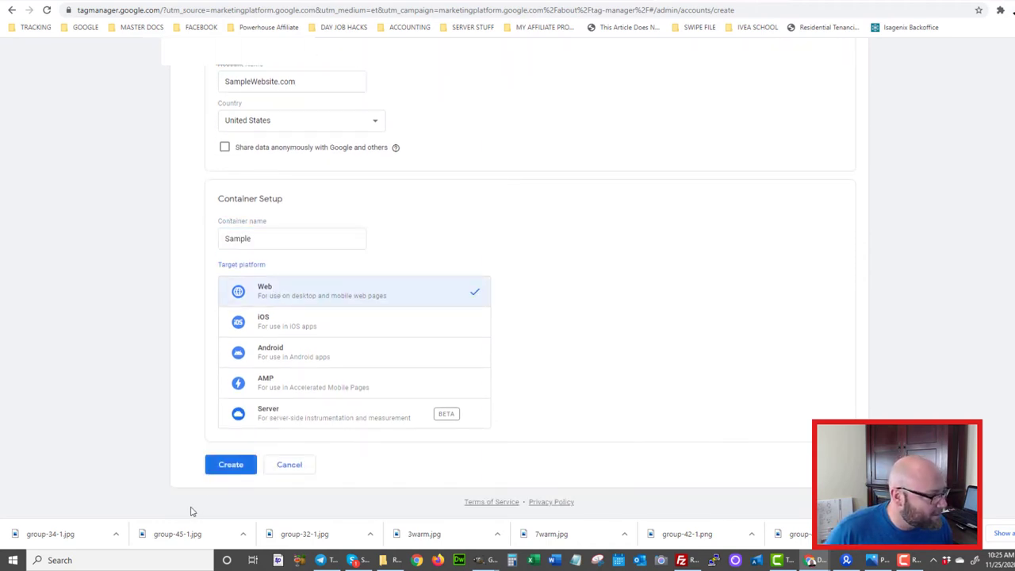
left_click(222, 467)
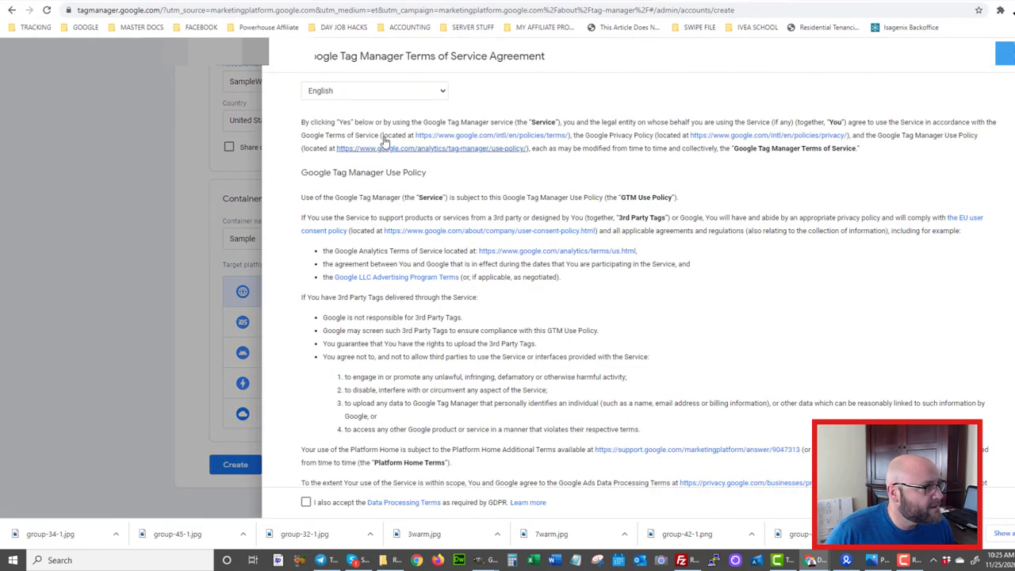
Accept the GDPR Data Processing Terms and agree to the Google Tag Manager Terms of Service.
left_click(306, 503)
scroll(385, 351, "down", 3)
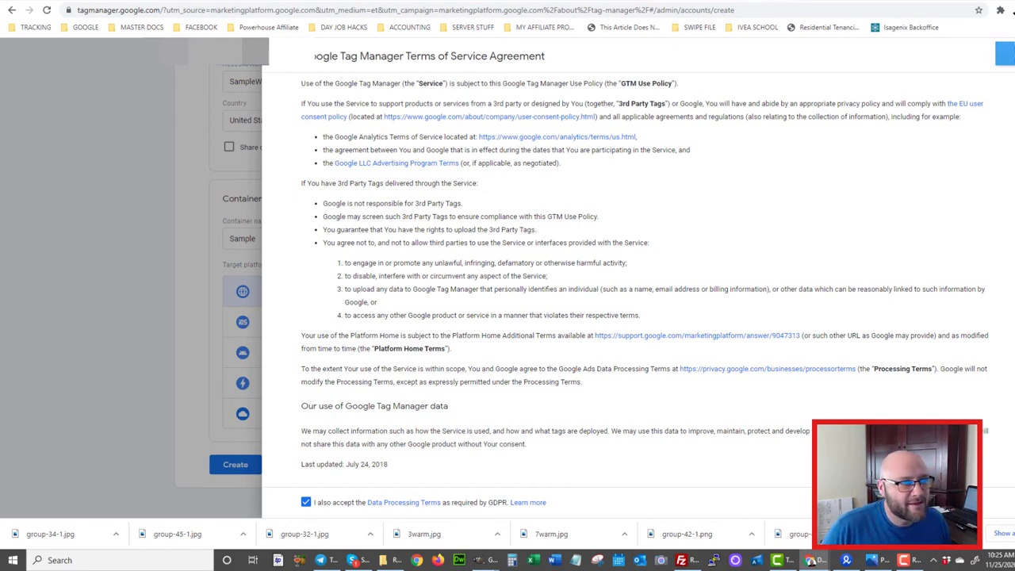
left_click(1003, 53)
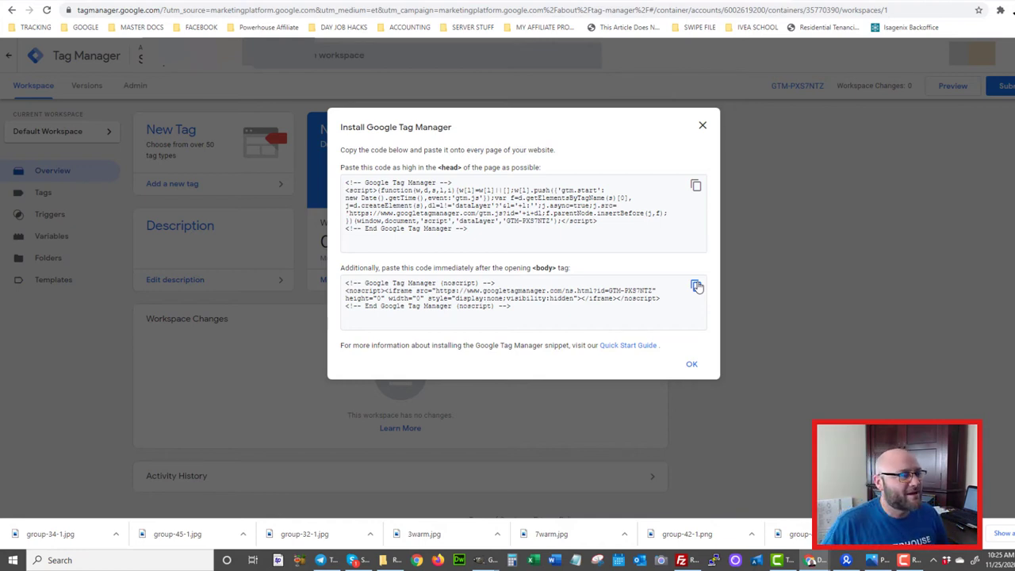
Copy the Tag Manager head snippet and paste it into a new Everflow conversion postback with Global (Affiliate) level and HTML delivery.
left_click(695, 187)
key("ctrl+Tab")
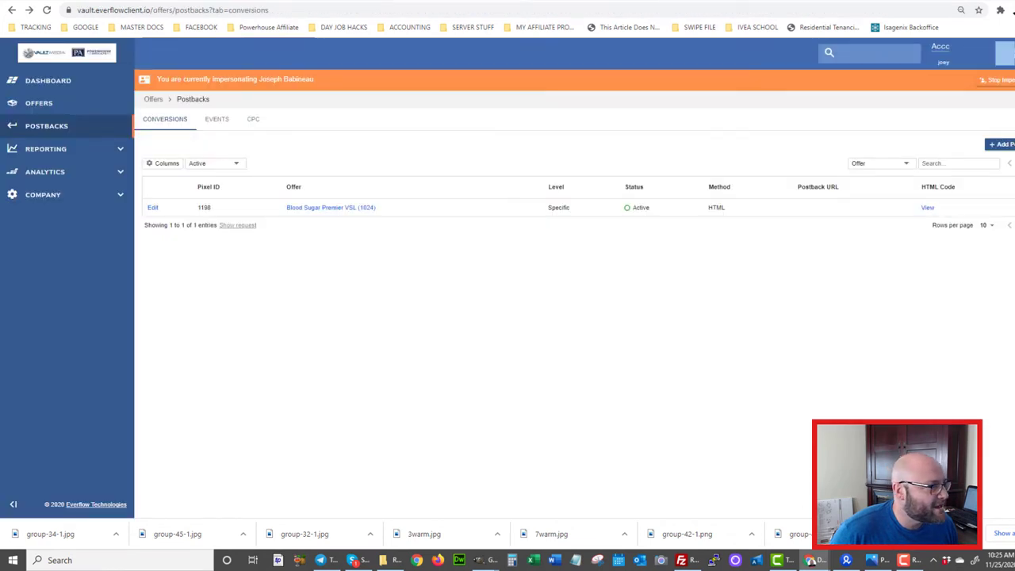
left_click(1002, 144)
left_click(200, 188)
left_click(184, 204)
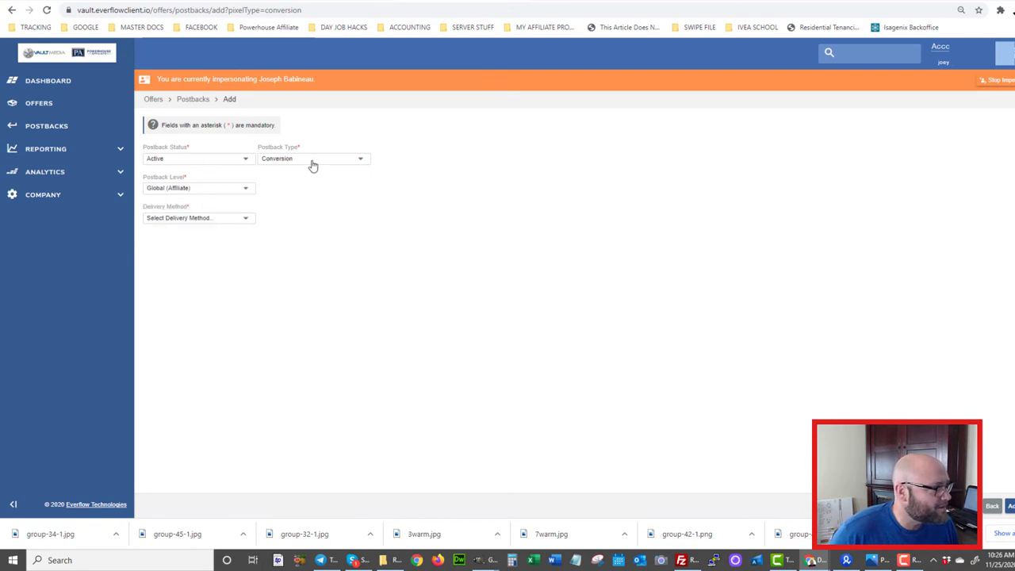
left_click(198, 218)
left_click(156, 234)
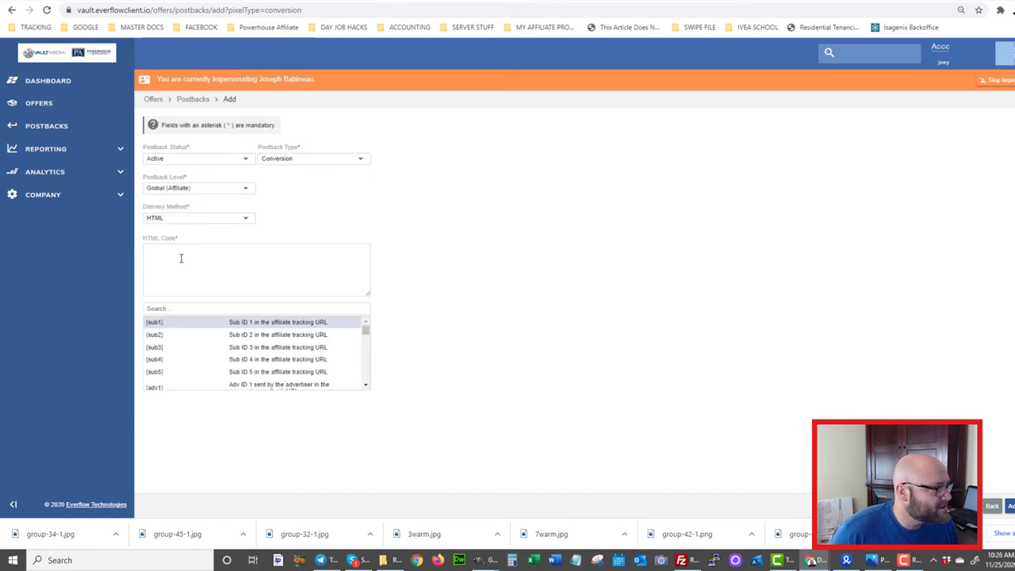
right_click(176, 257)
left_click(203, 343)
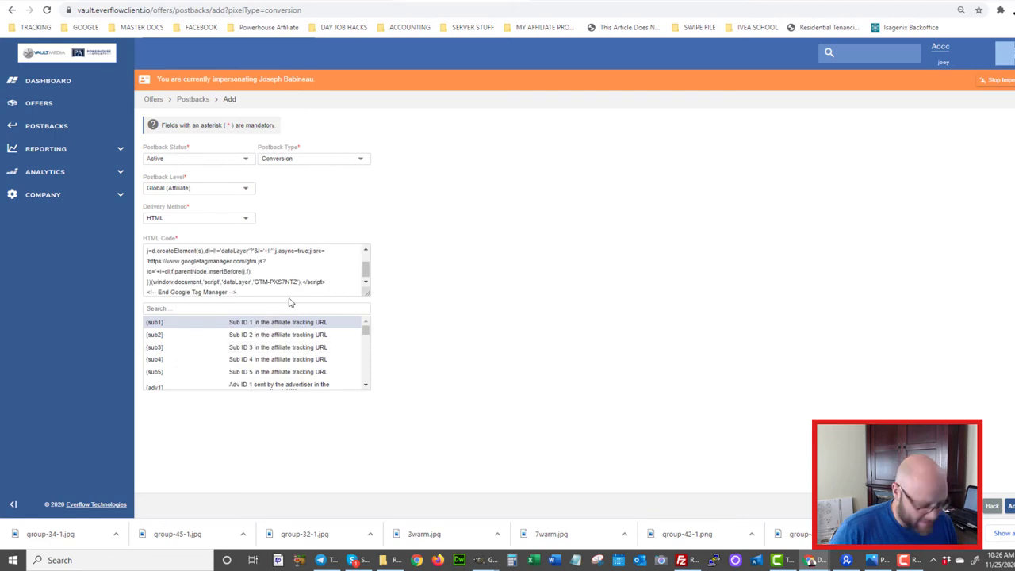
Copy the Tag Manager body (noscript) snippet, paste it below the head snippet in the Everflow postback, and add the postback.
key("ctrl+Tab")
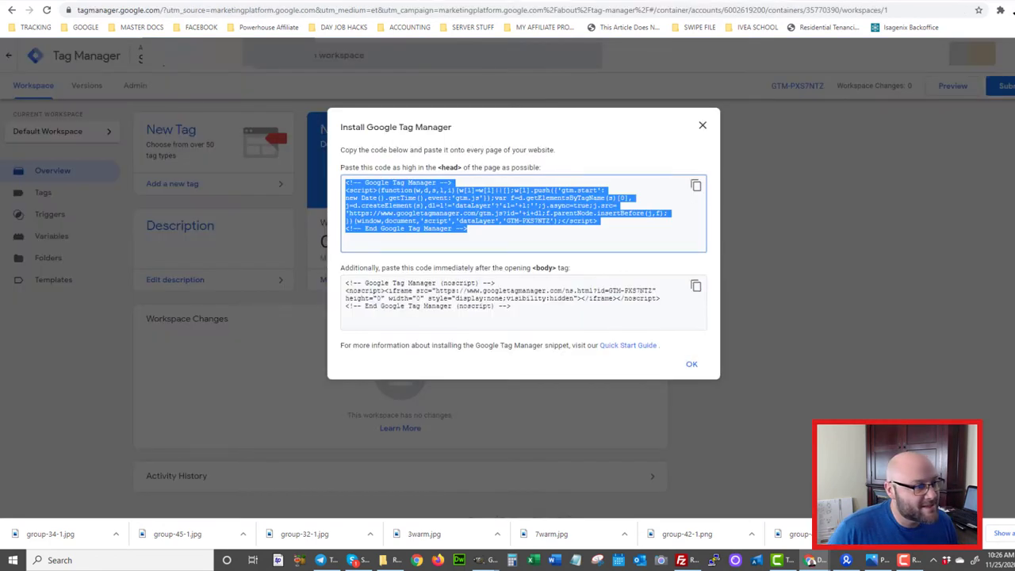
left_click(696, 287)
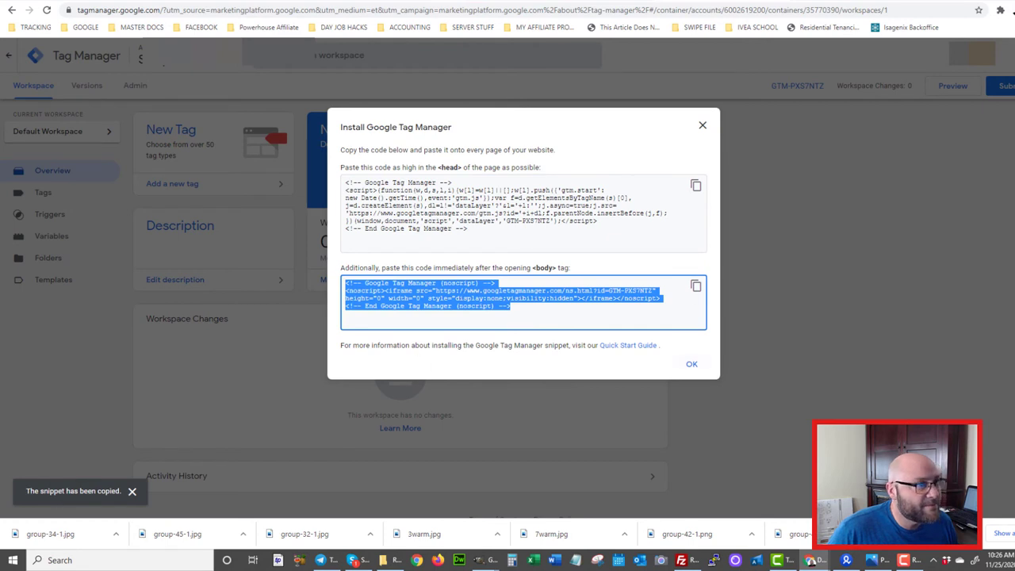
key("ctrl+Tab")
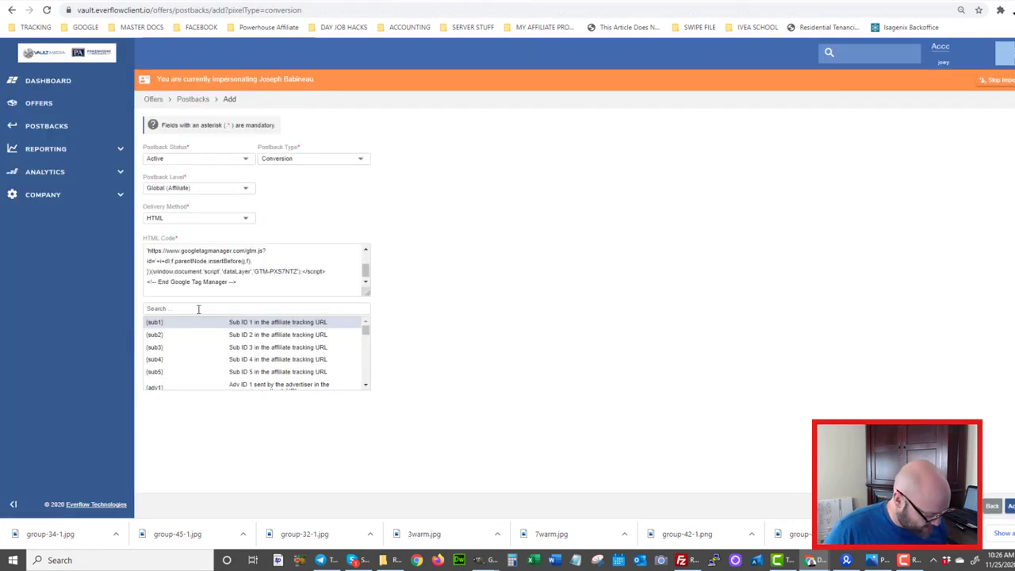
key("ctrl+v")
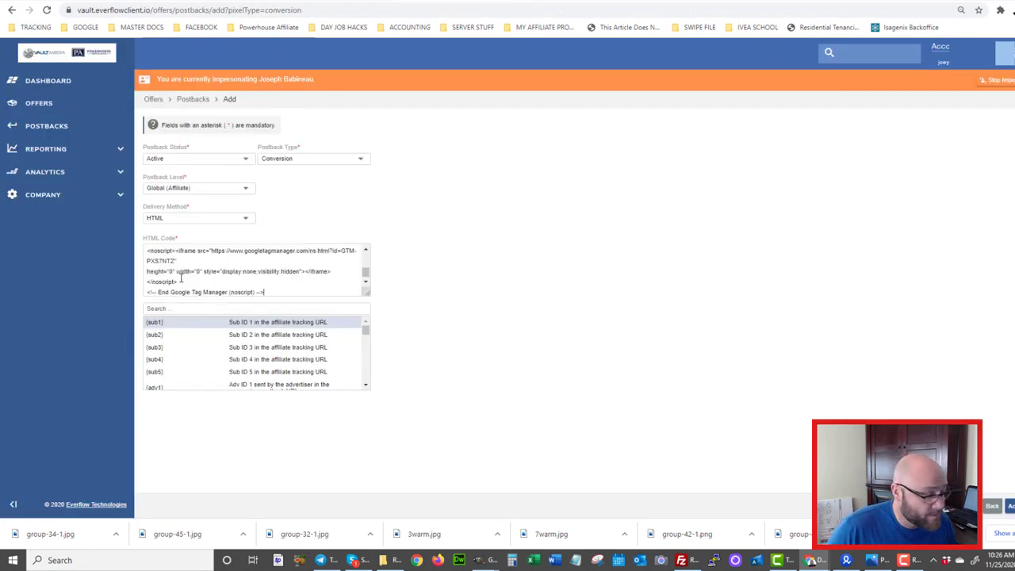
left_click(1011, 508)
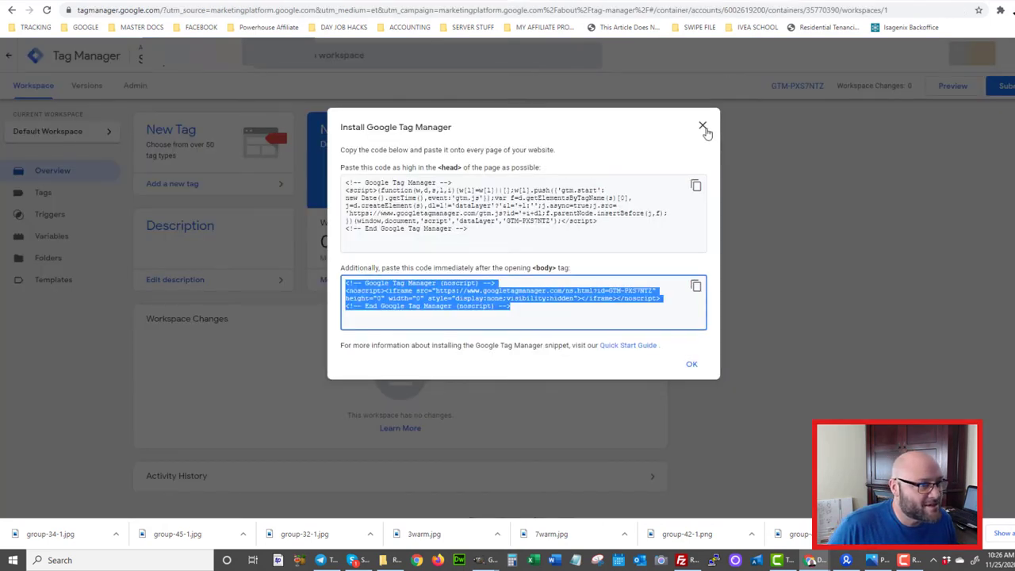
Close the Tag Manager installation instructions and create a new tag with the Custom HTML tag type.
left_click(703, 128)
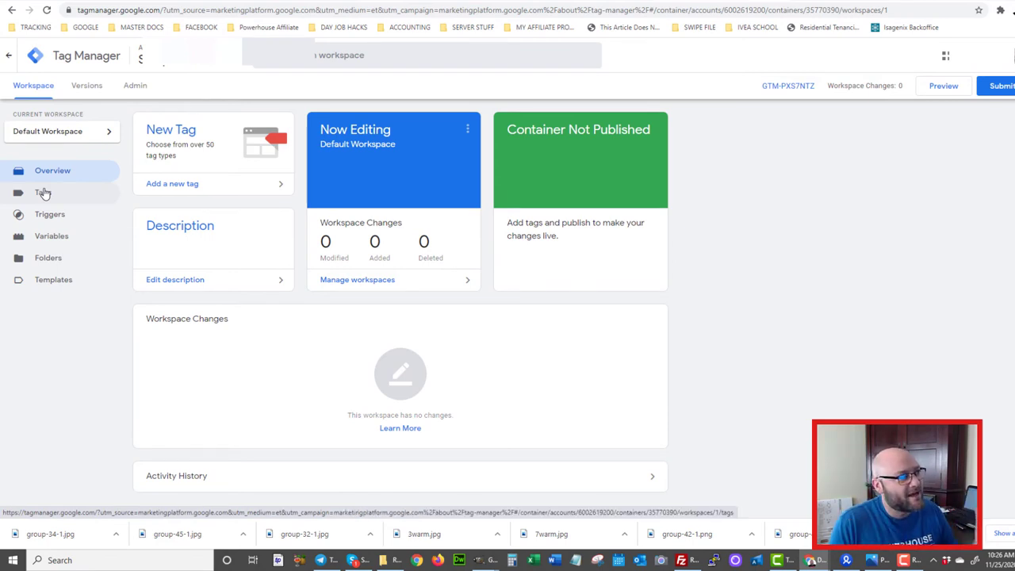
left_click(42, 199)
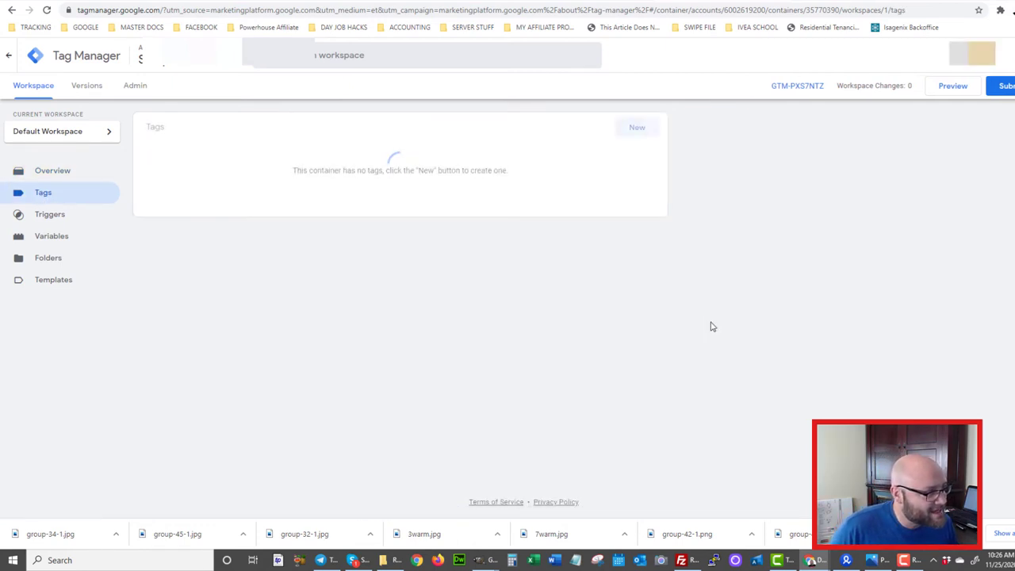
left_click(635, 129)
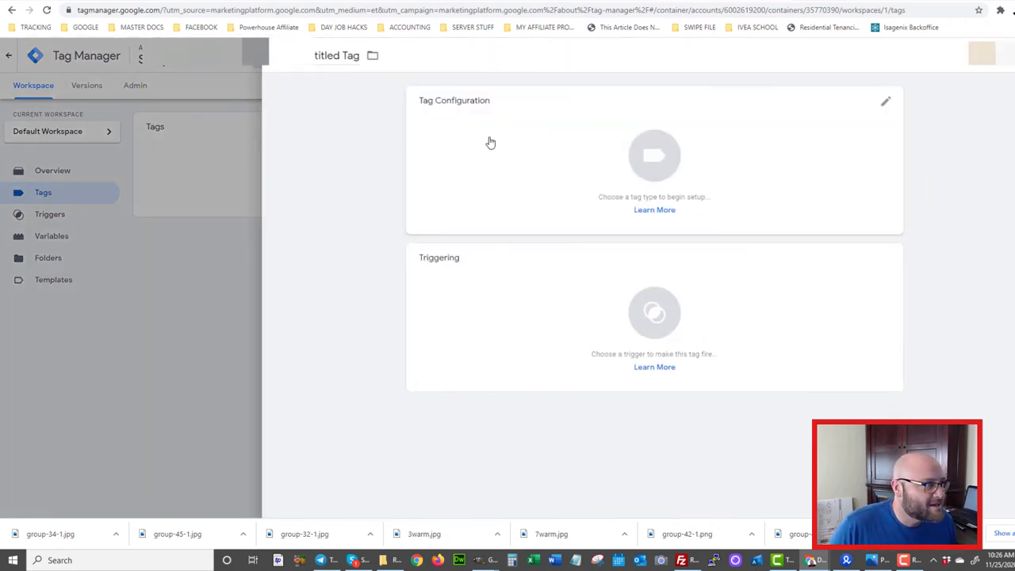
left_click(558, 140)
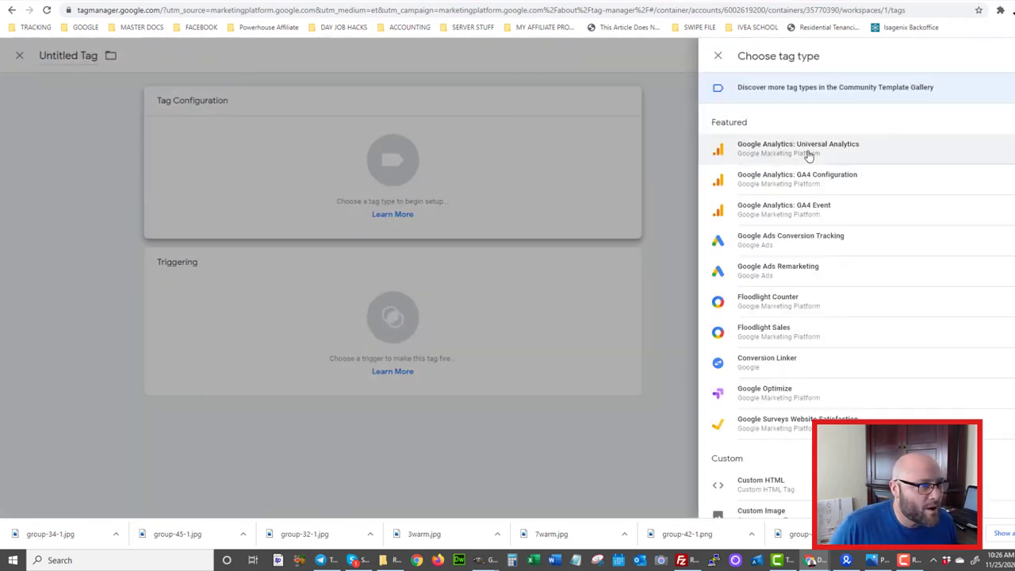
scroll(830, 225, "down", 1)
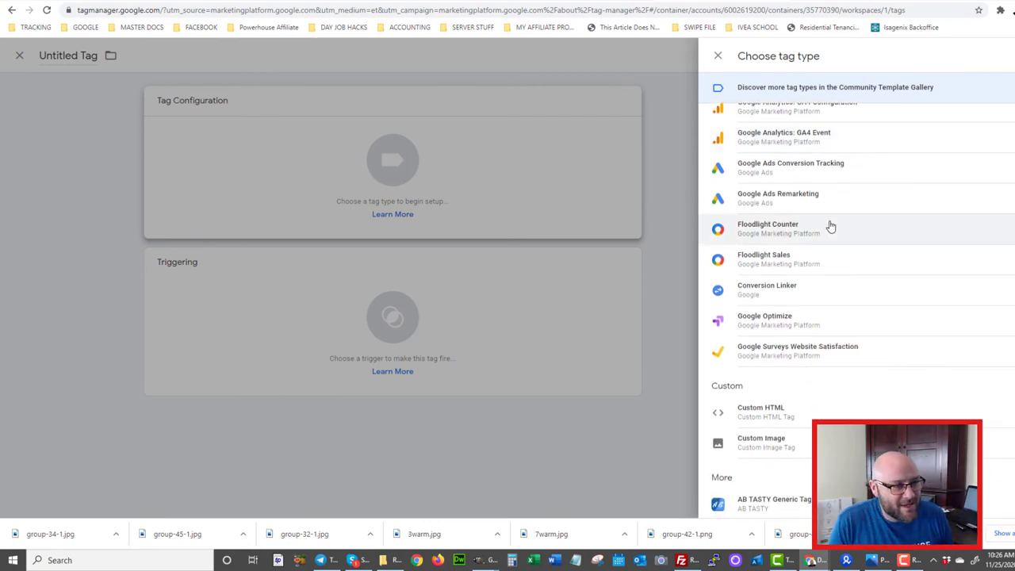
scroll(822, 206, "up", 1)
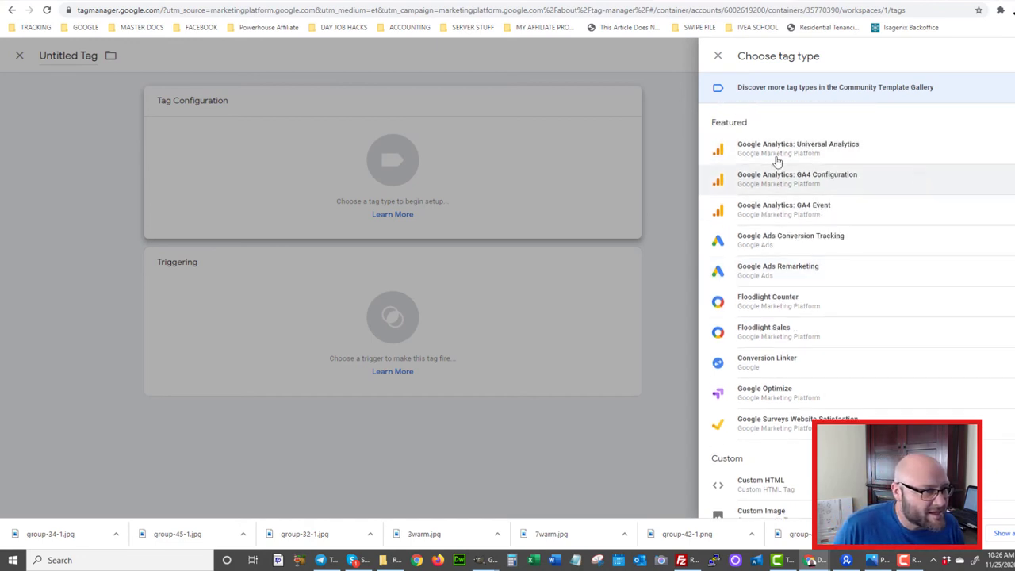
scroll(823, 257, "down", 1)
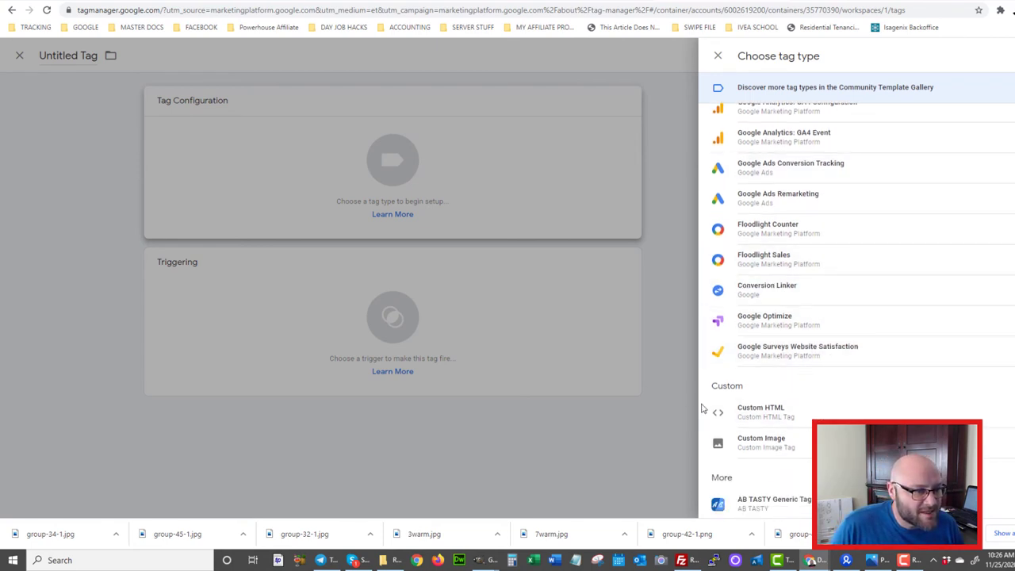
left_click(777, 413)
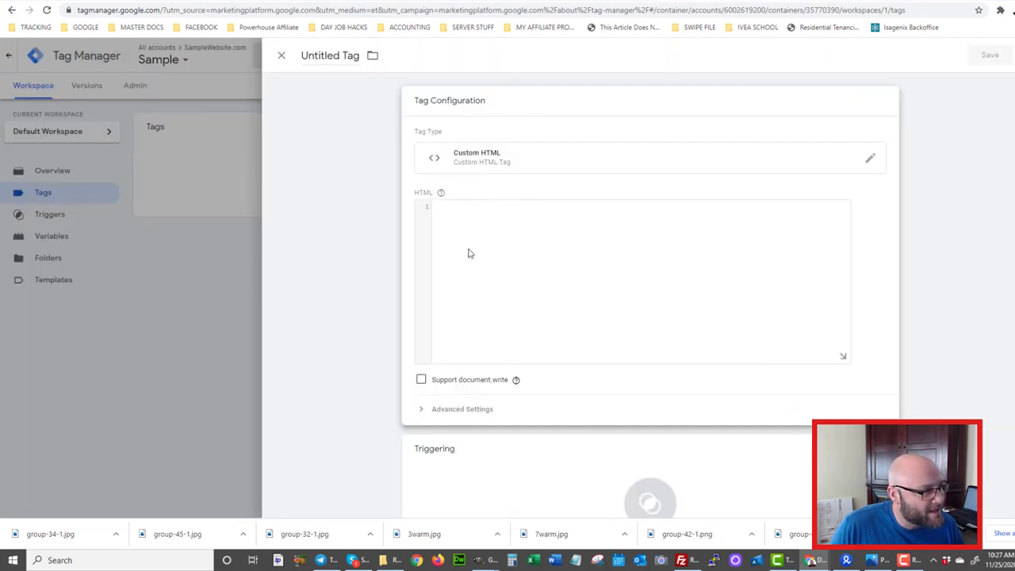
scroll(663, 465, "down", 1)
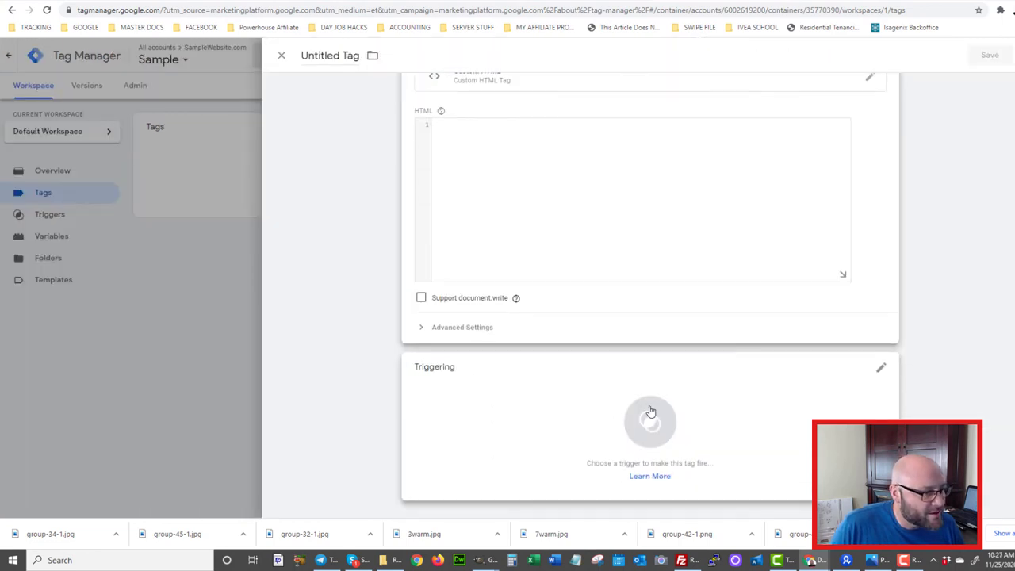
left_click(650, 411)
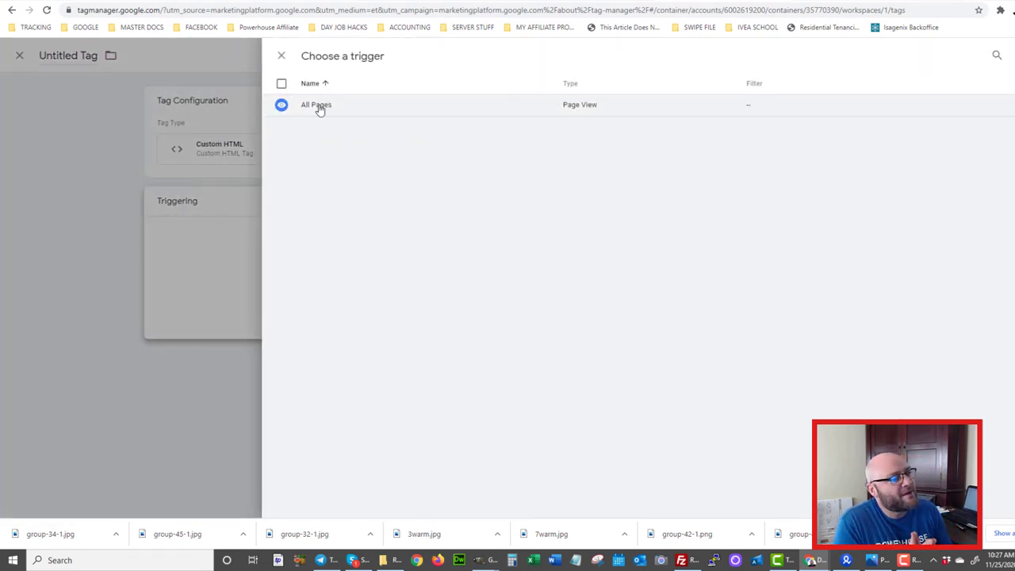
left_click(281, 56)
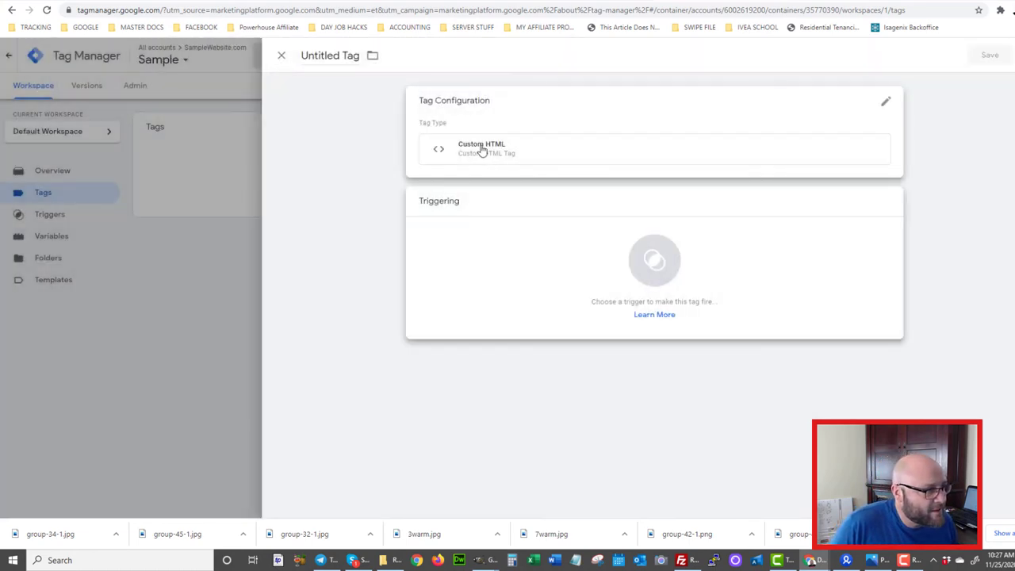
Paste the copied Bing UET tracking script into the HTML of the Custom HTML tag.
left_click(481, 151)
left_click(471, 213)
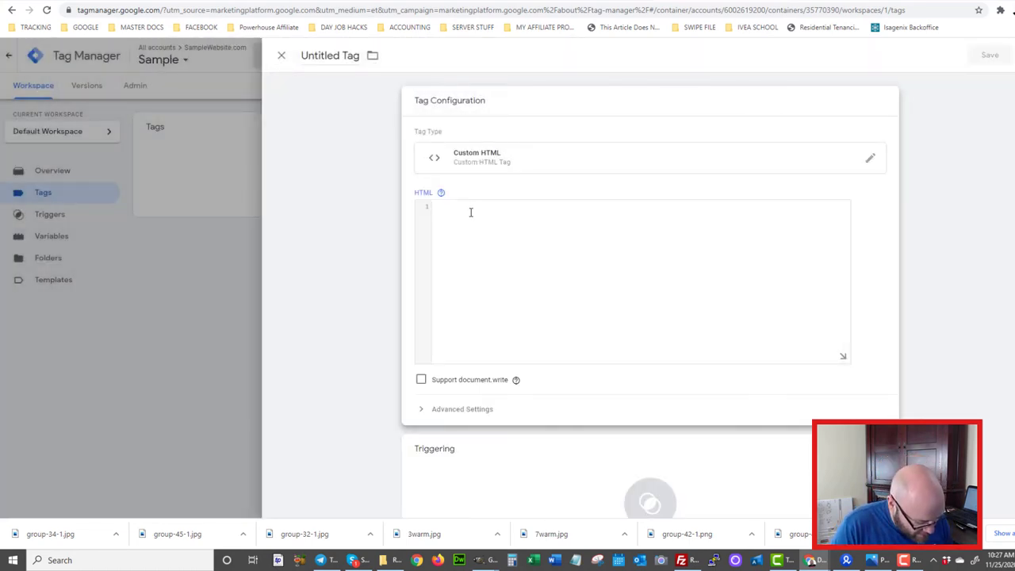
key("ctrl+v")
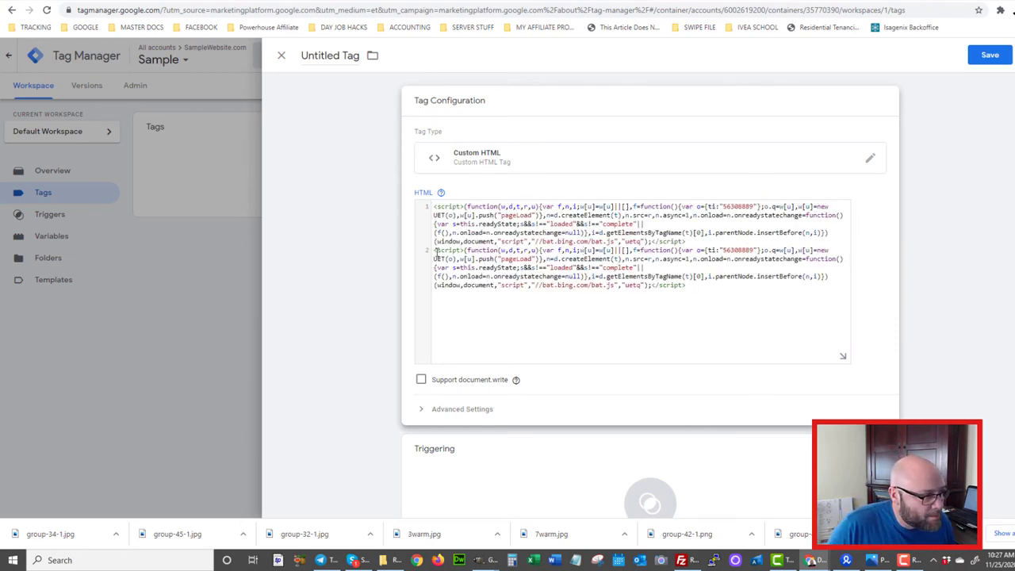
left_click_drag(434, 250, 678, 297)
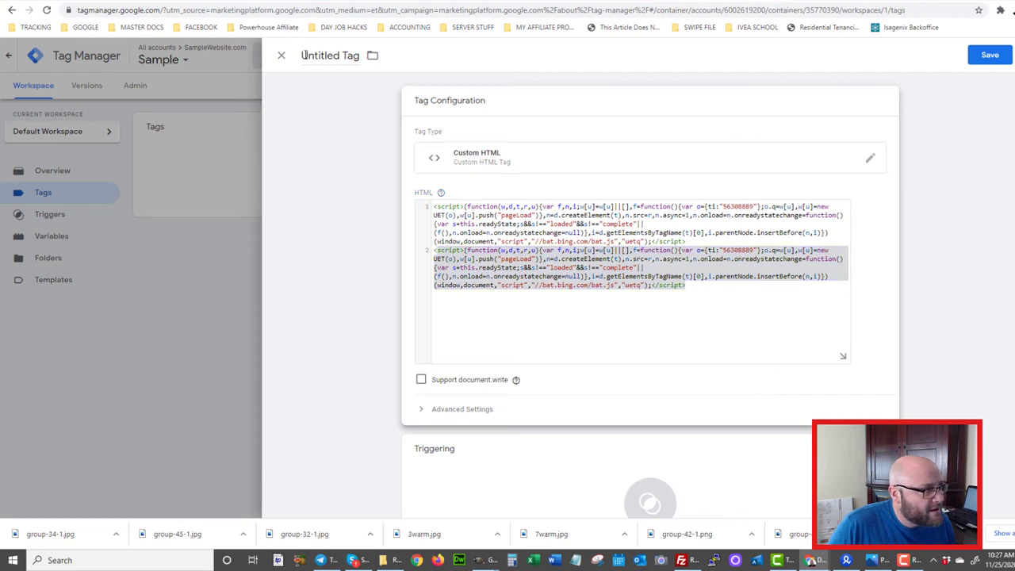
Name the tag "Bing Conversion - Goal Blood Sugar".
left_click_drag(302, 55, 372, 60)
type("Bi")
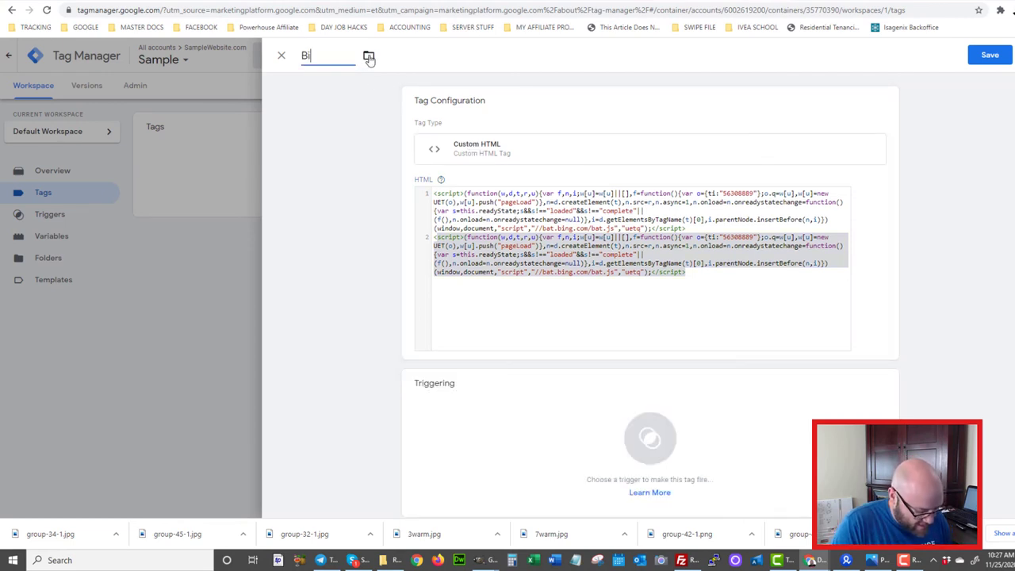
type("ng Conversion")
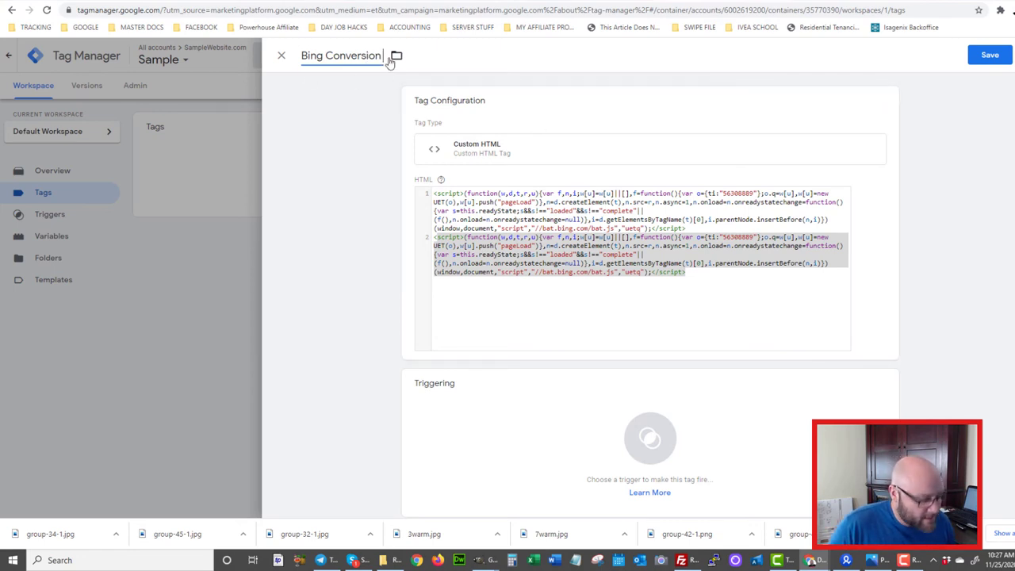
type(" -")
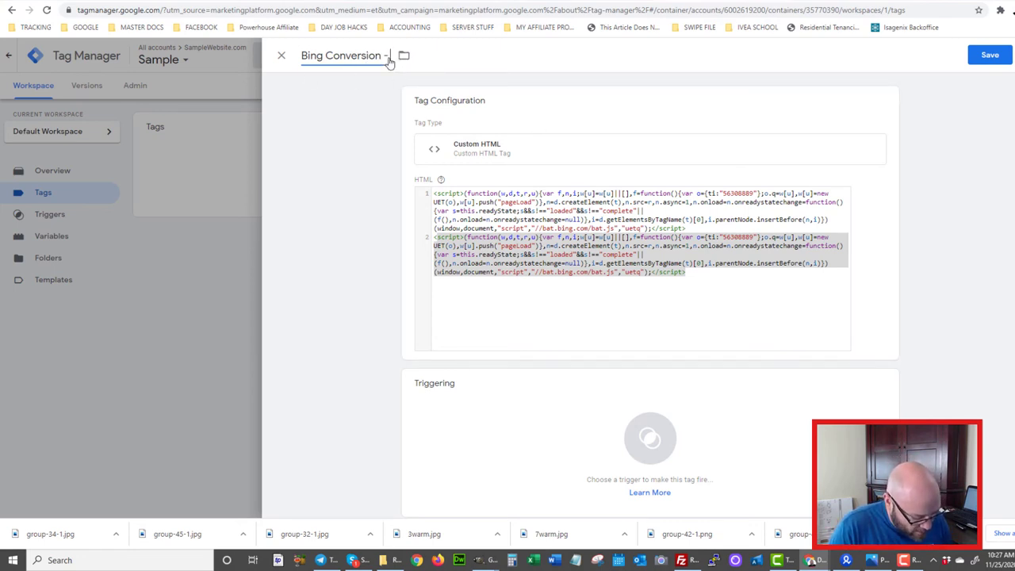
type(" Goal")
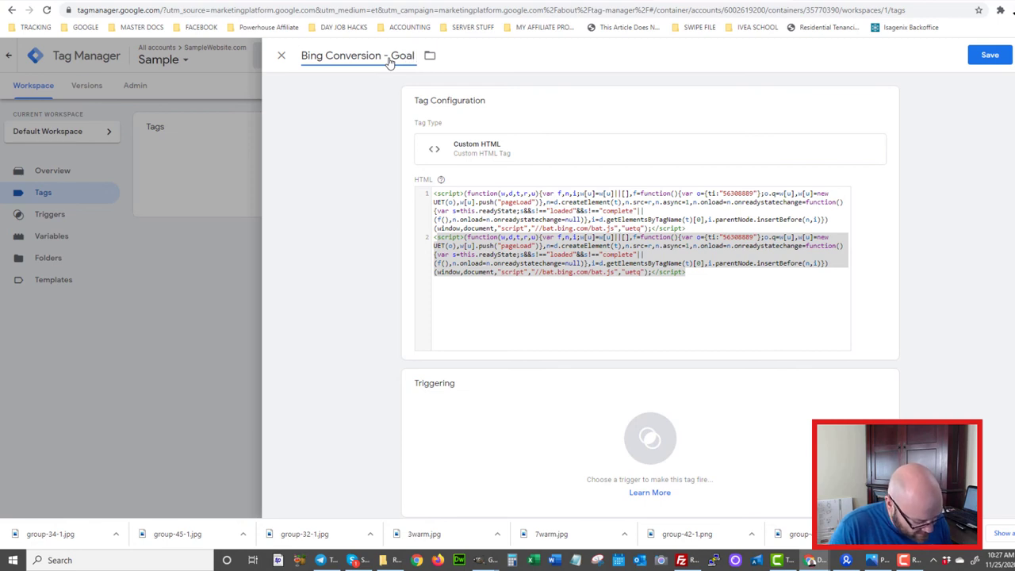
type(" Blood S")
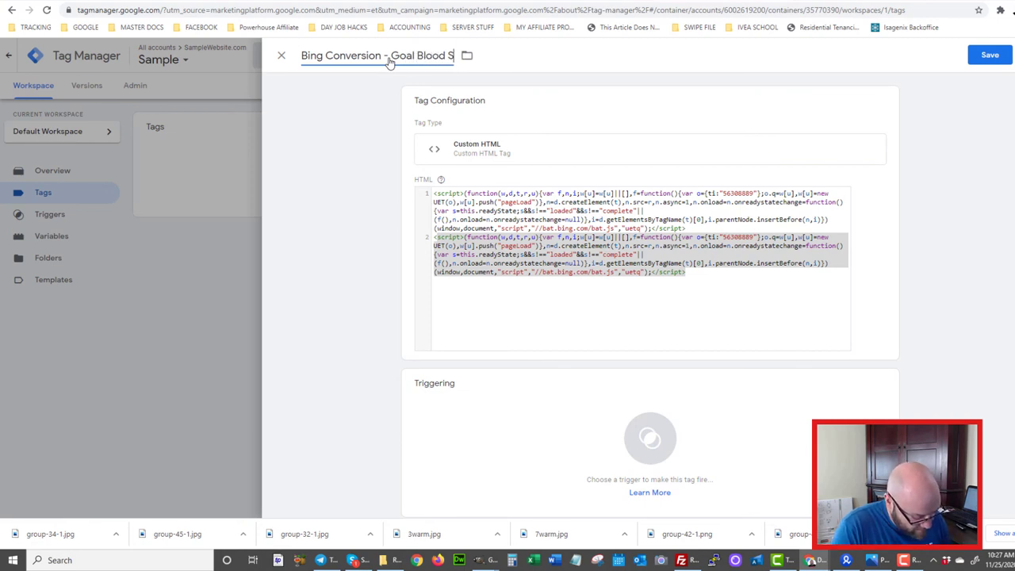
type("ugar")
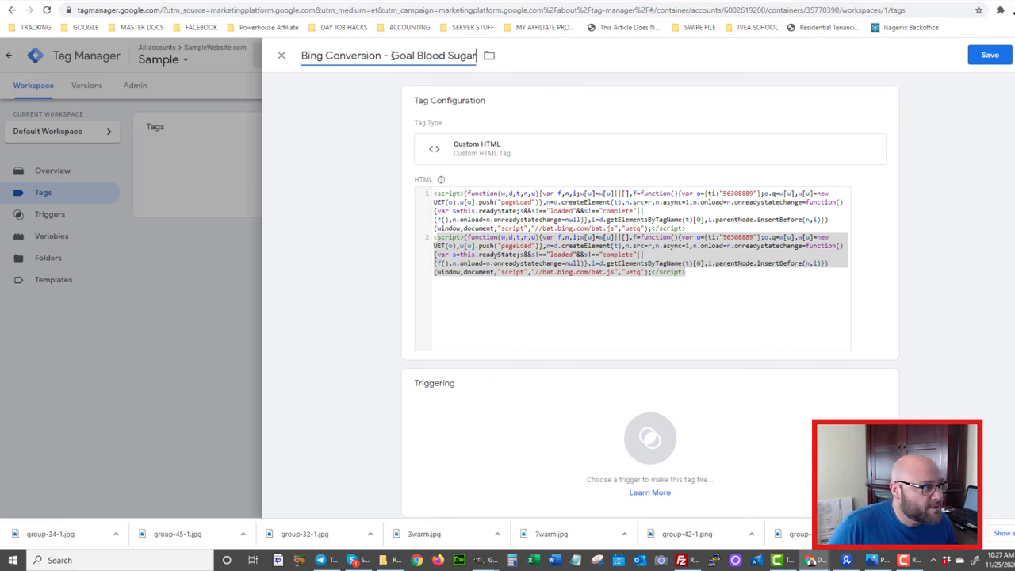
left_click_drag(391, 55, 477, 56)
left_click(477, 55)
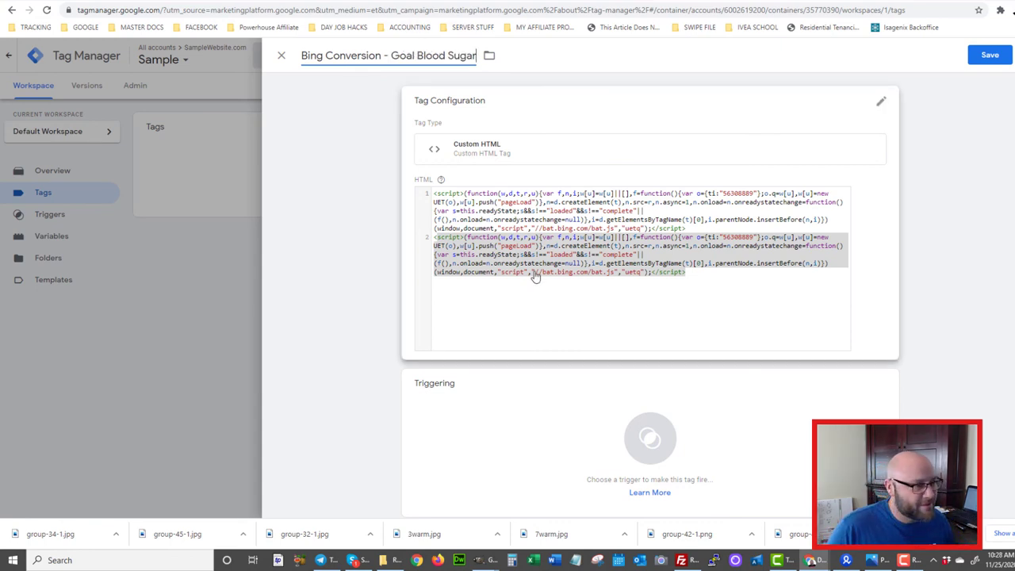
left_click(757, 338)
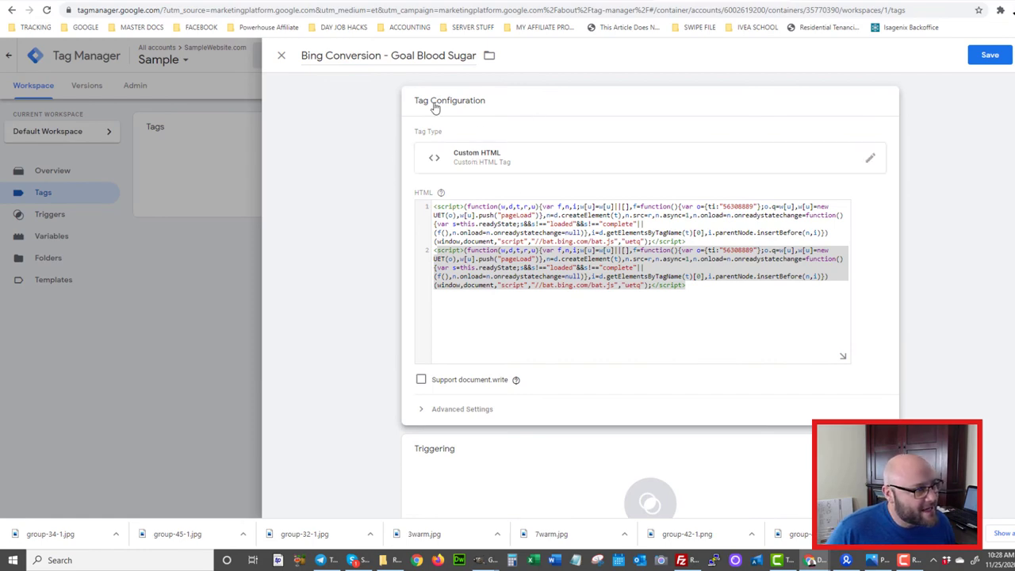
Set the Bing conversion tag to fire on the All Pages trigger and save the tag.
scroll(516, 303, "down", 1)
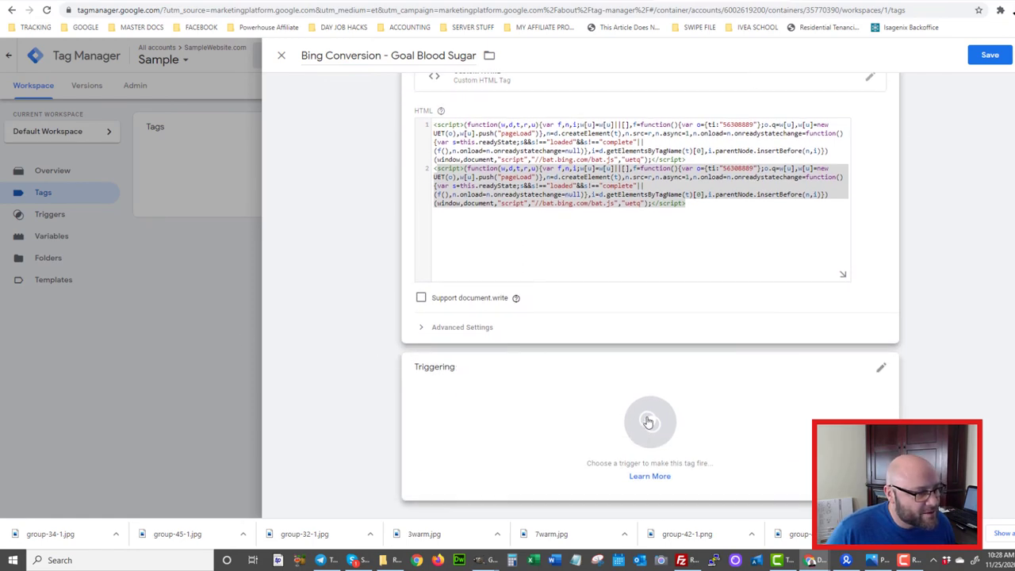
left_click(647, 422)
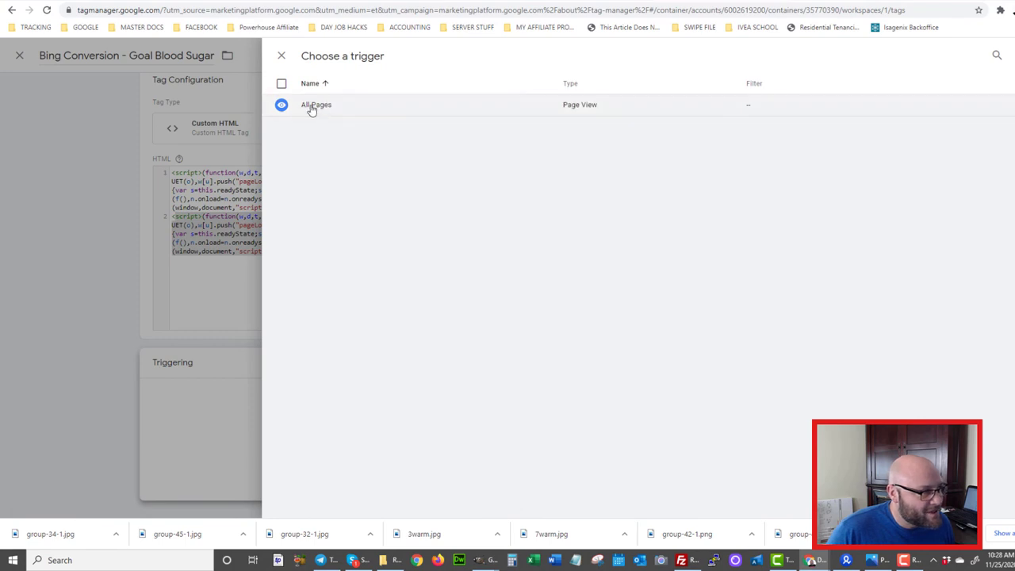
left_click(311, 106)
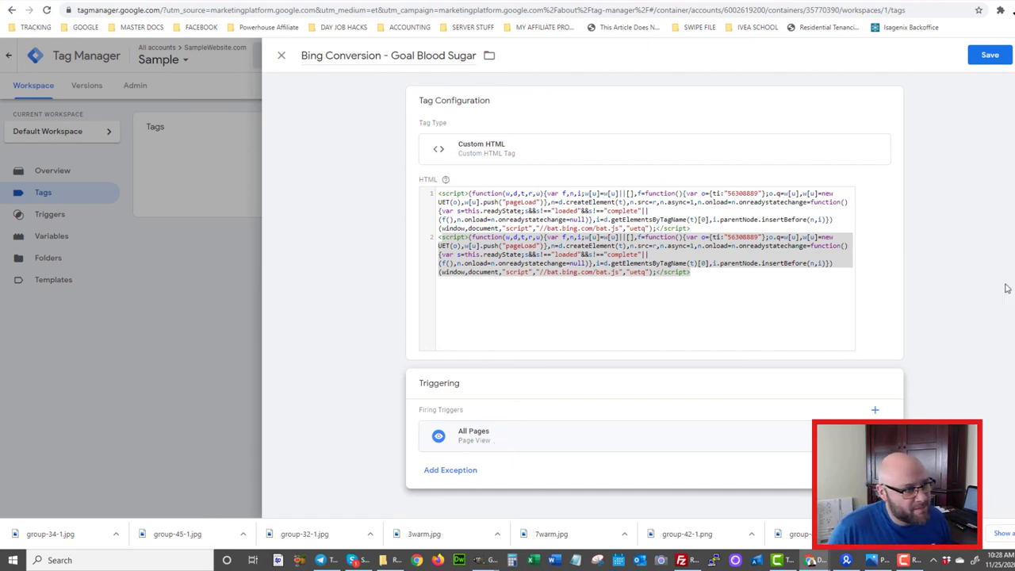
left_click(981, 55)
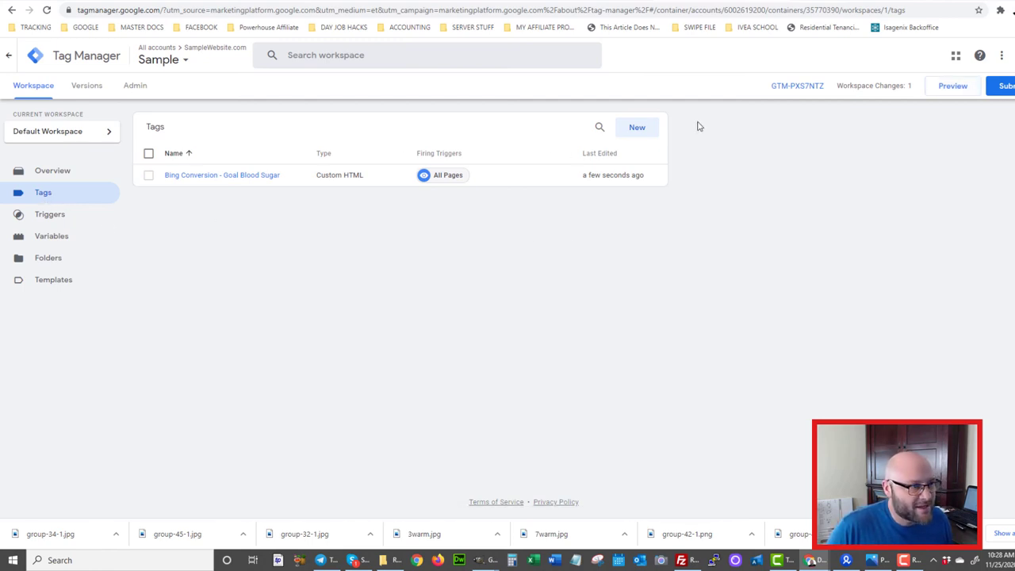
Create a second tag in the container with the Custom HTML tag type.
left_click(628, 128)
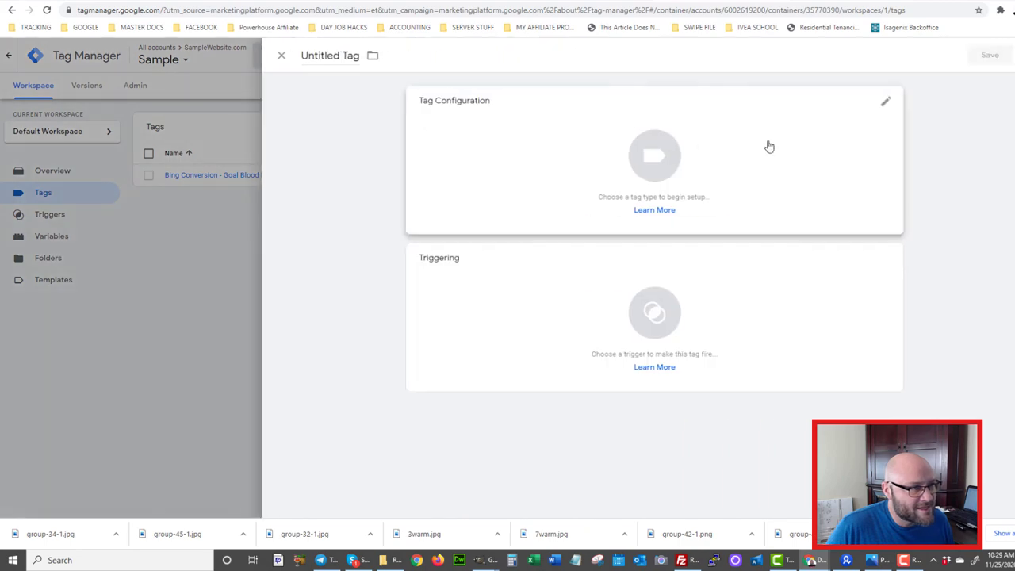
left_click(508, 113)
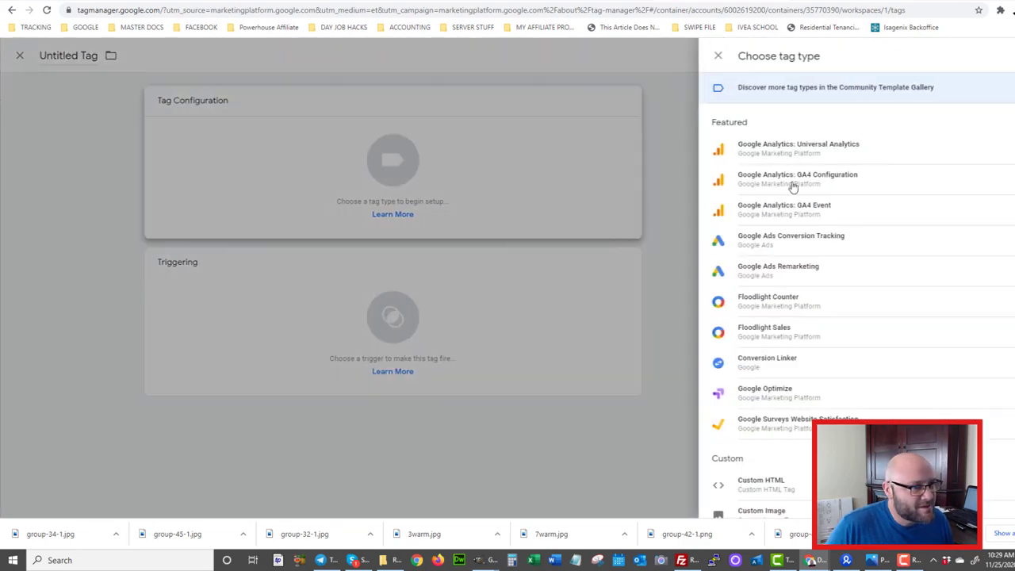
left_click(761, 489)
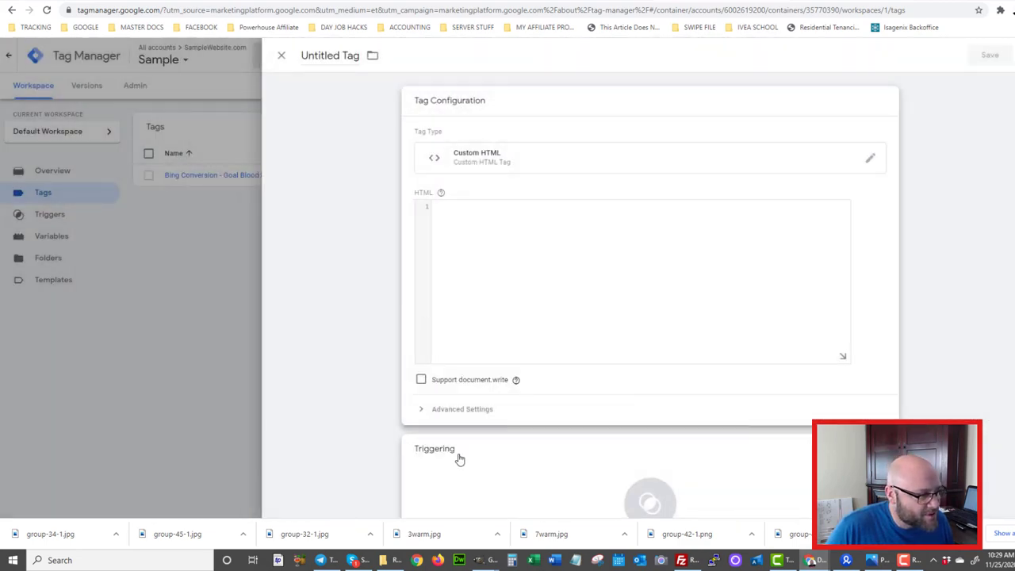
Create a Click - Just Links trigger for the second tag, firing on Some Link Clicks, and open the variable choices for its condition.
left_click(461, 458)
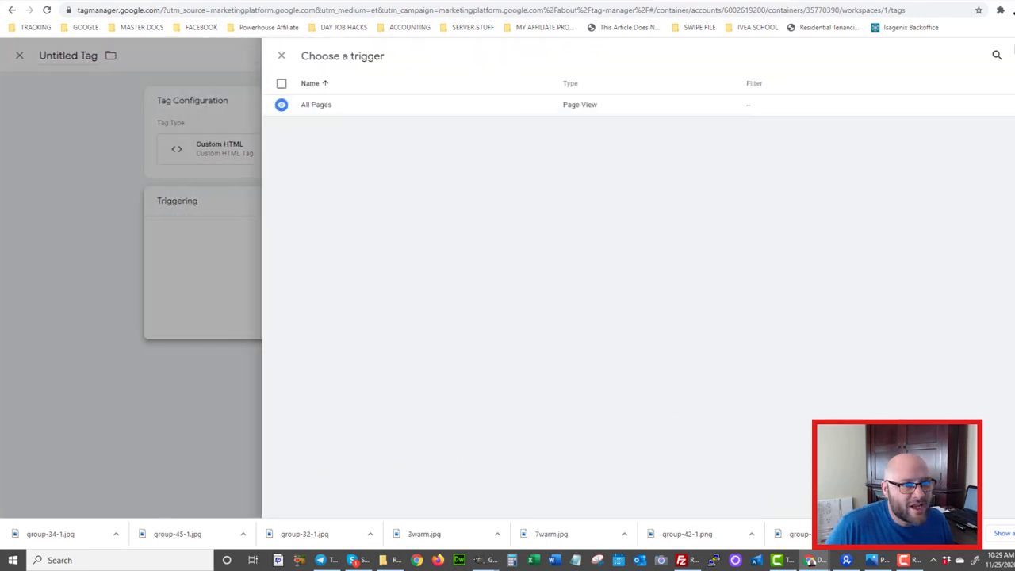
left_click(1012, 55)
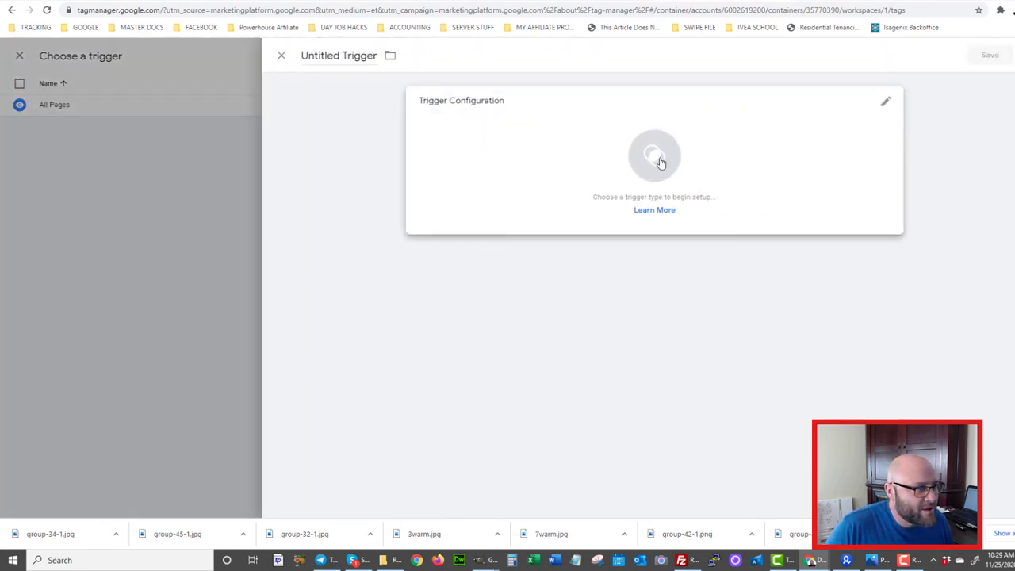
left_click(658, 158)
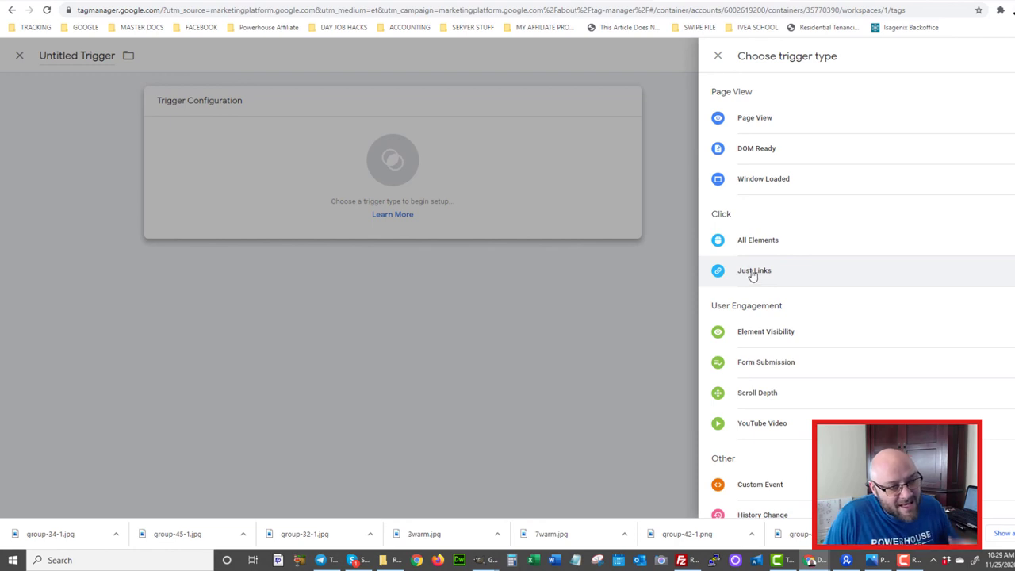
left_click(753, 273)
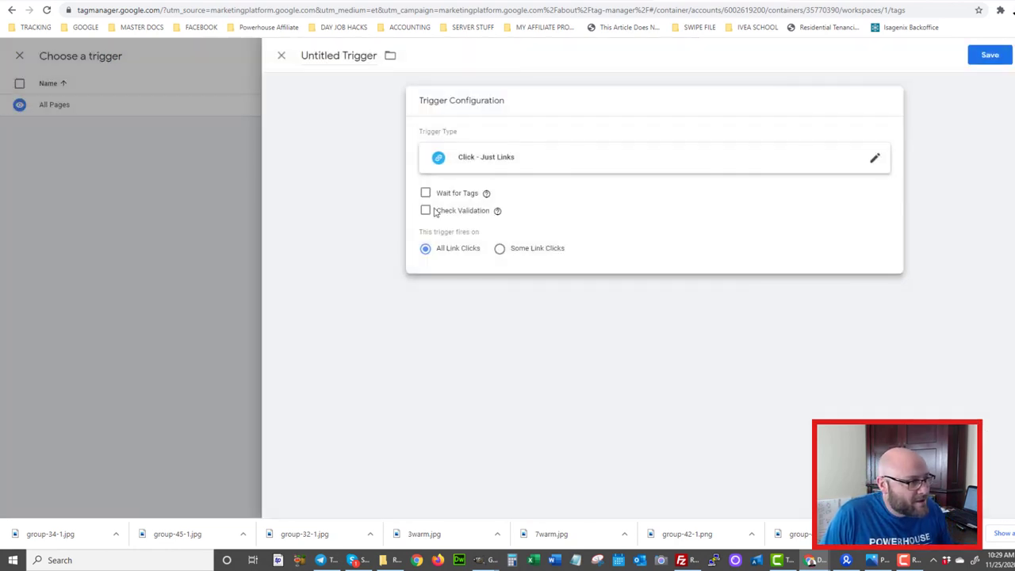
left_click(501, 250)
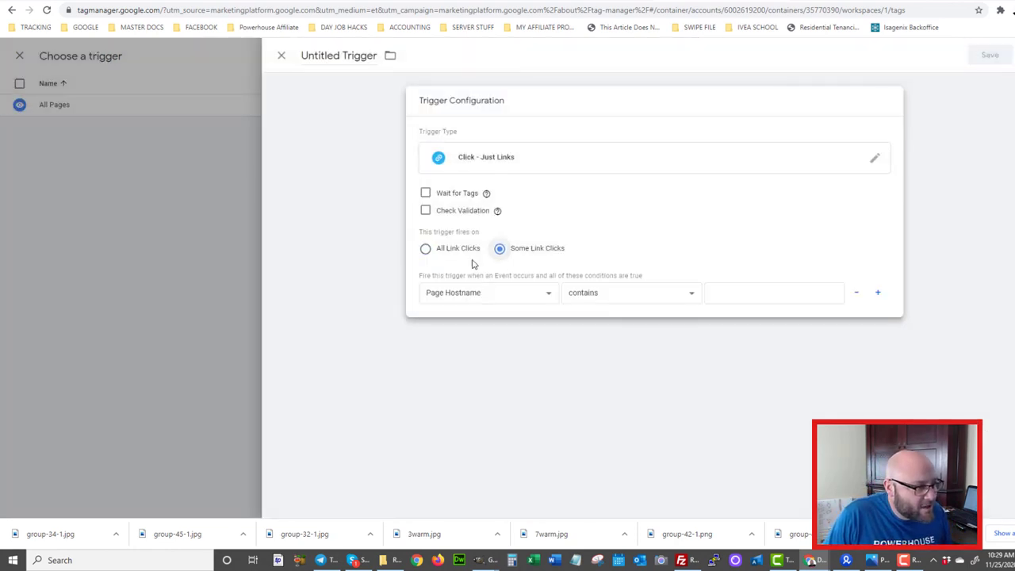
left_click(426, 298)
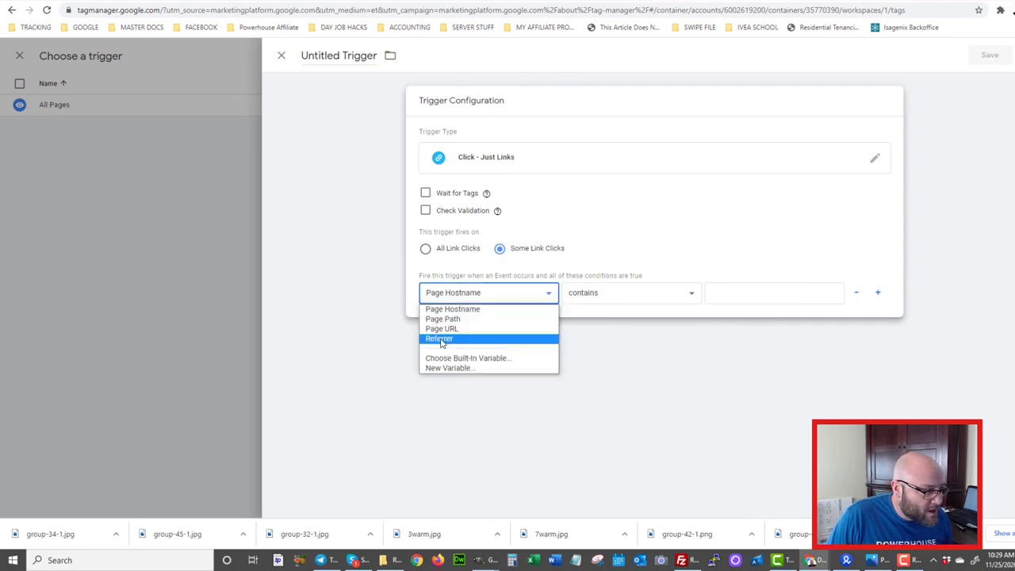